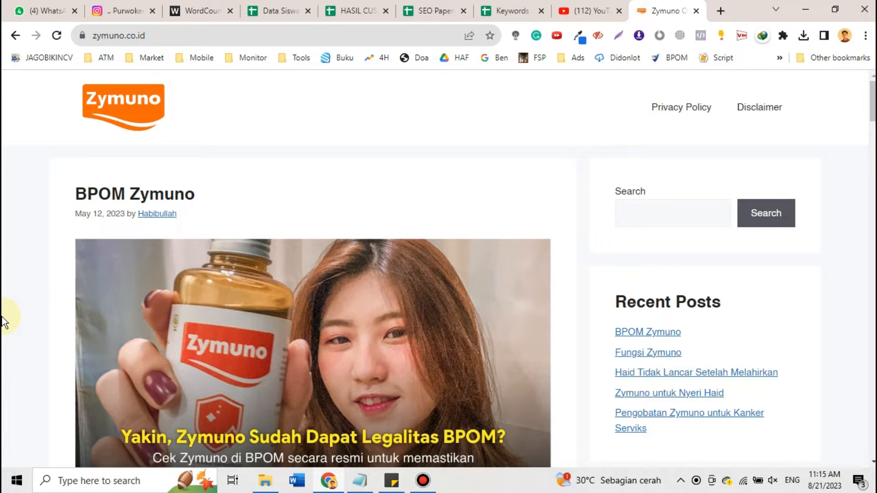
Open the WordPress admin login of zymuno.co.id and log in with the admin username and password.
click(178, 36)
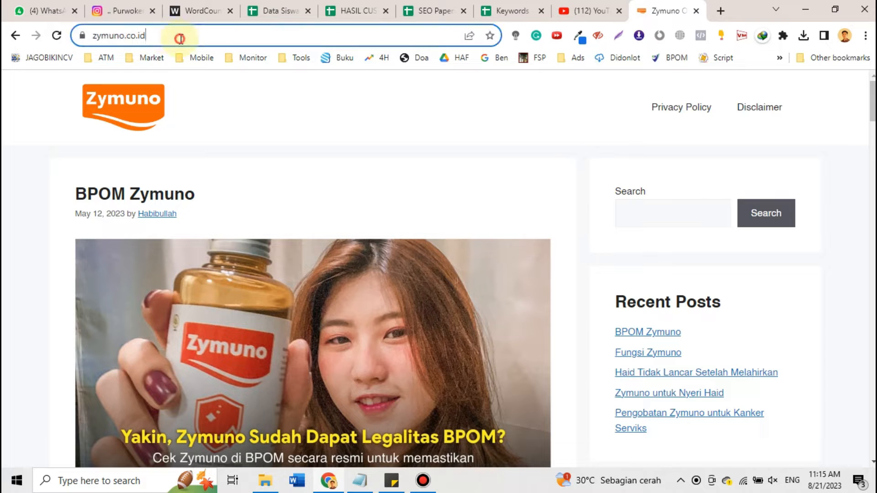
text(/wp-)
key(Return)
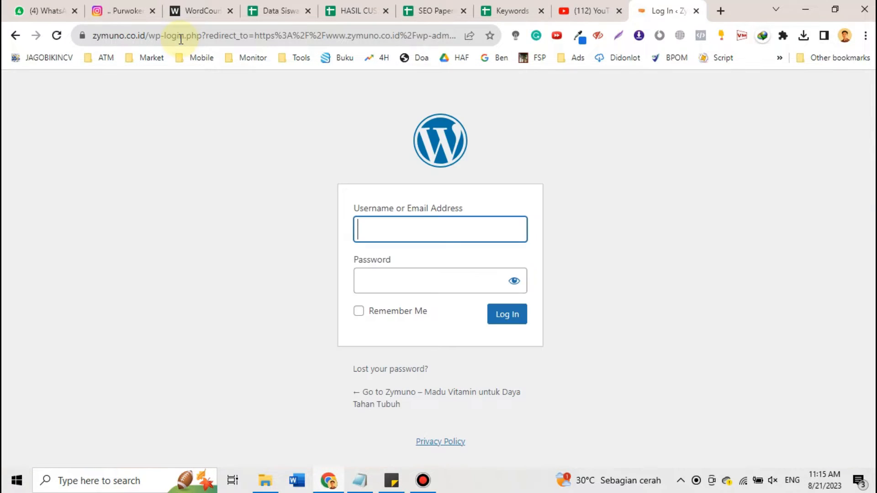
key(Return)
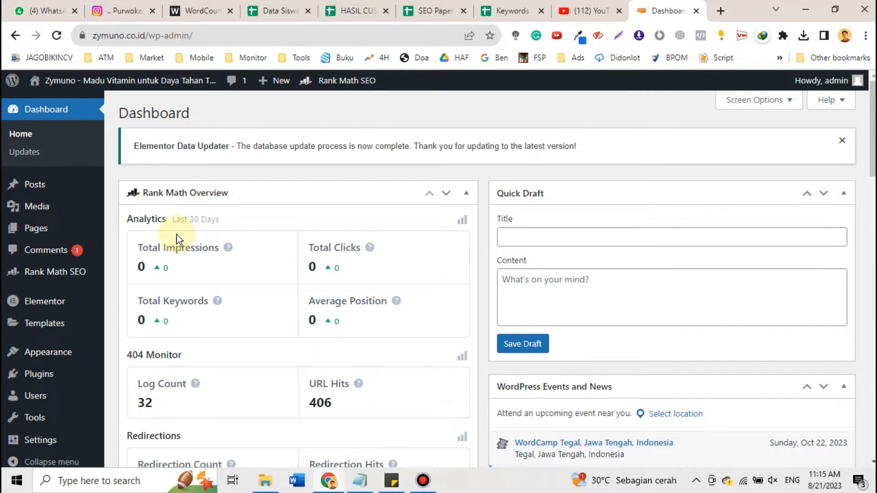
Look over the dashboard overview and open the list of all posts.
scroll(177, 240, down, 5)
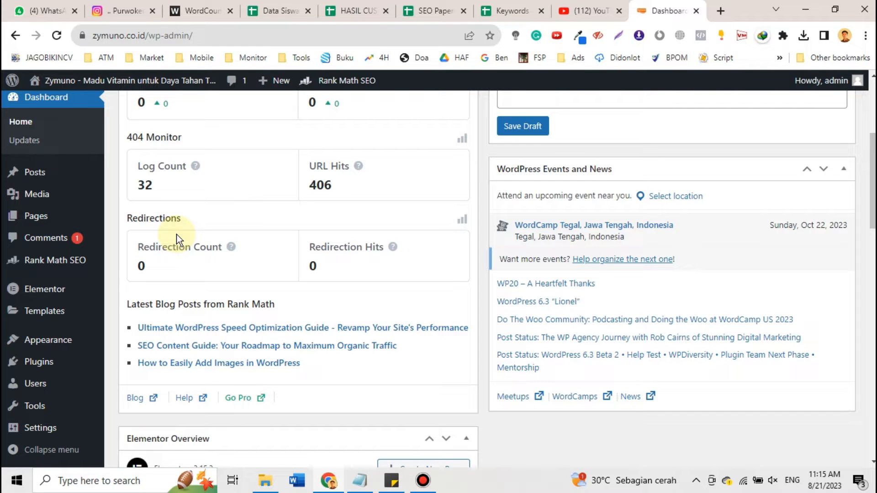
mouse_move(28, 265)
scroll(29, 270, up, 5)
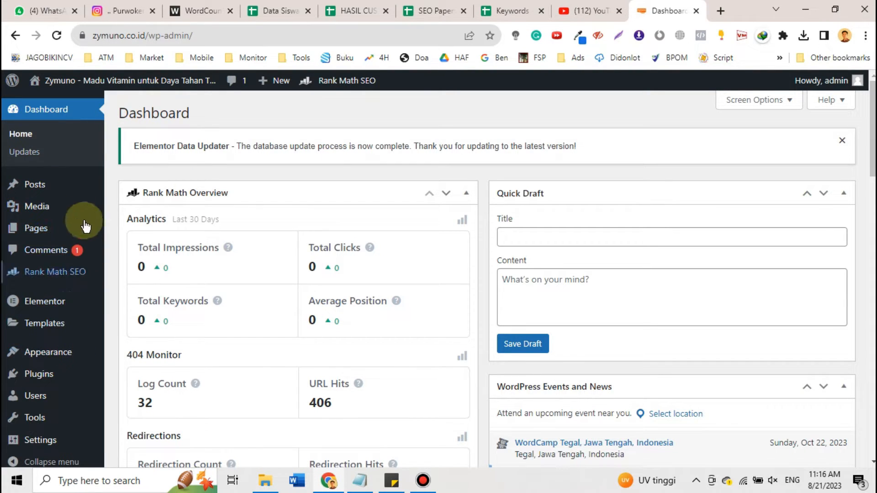
mouse_move(80, 191)
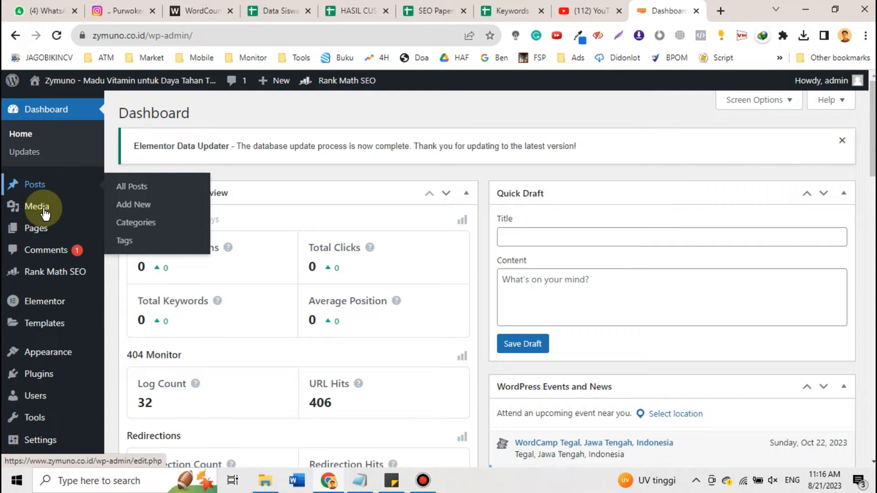
mouse_move(53, 229)
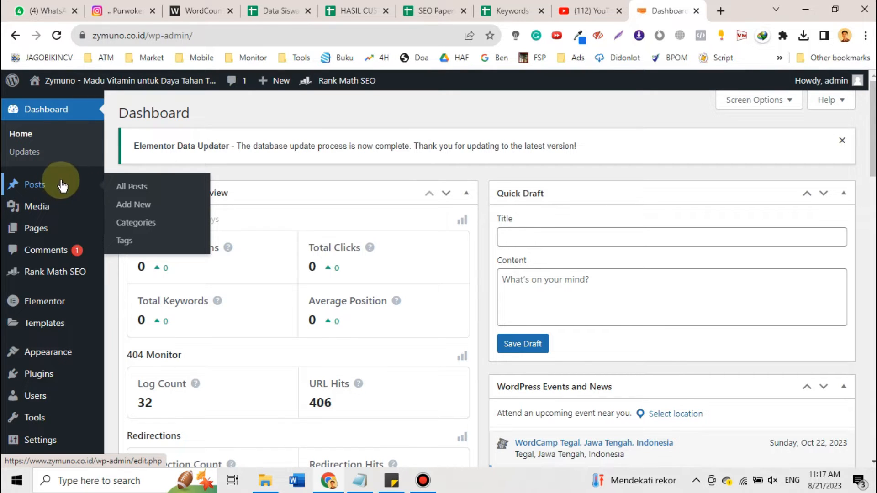
click(62, 185)
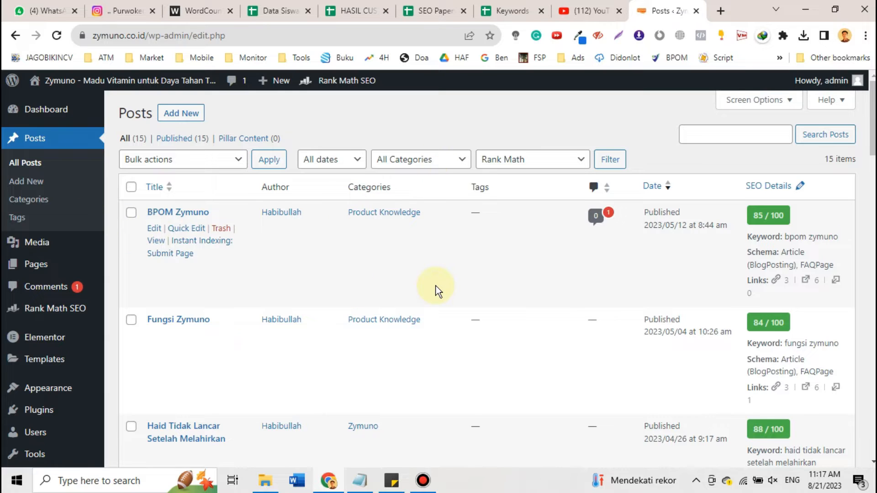
Add a new post and title it "Manfaat Zymuno".
scroll(436, 286, down, 12)
scroll(436, 286, up, 9)
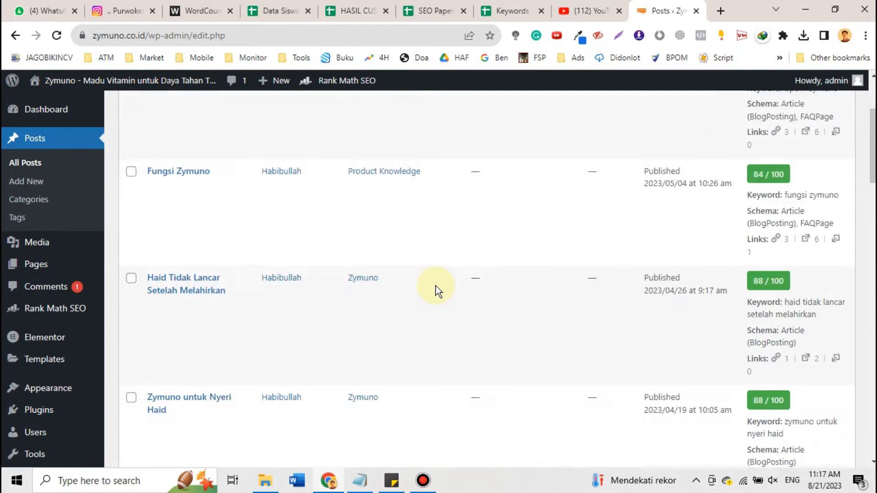
scroll(436, 286, up, 3)
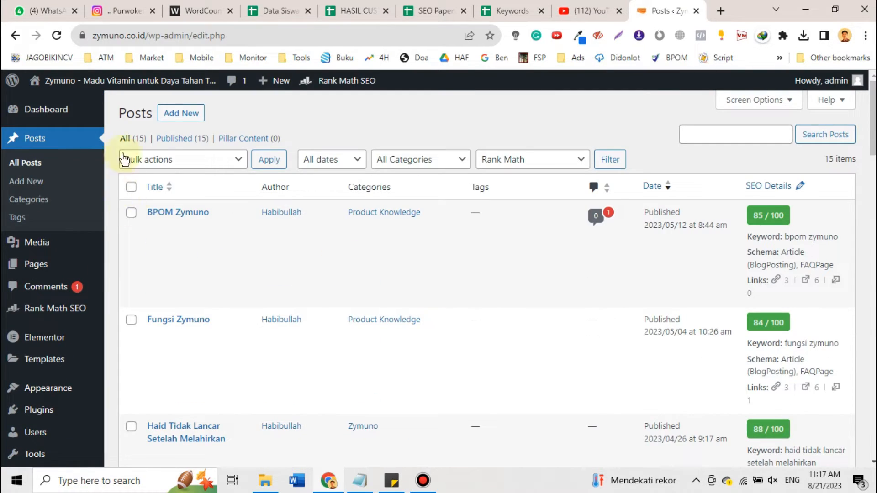
scroll(558, 363, down, 1)
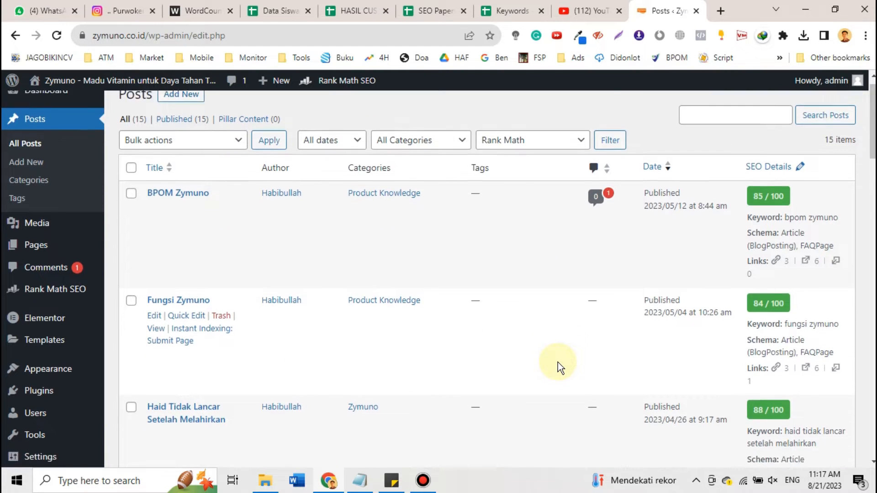
scroll(558, 363, up, 1)
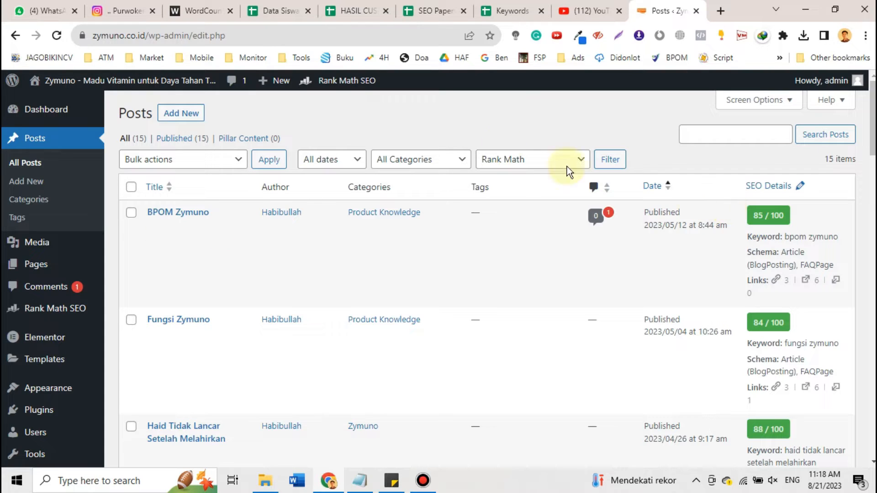
click(187, 118)
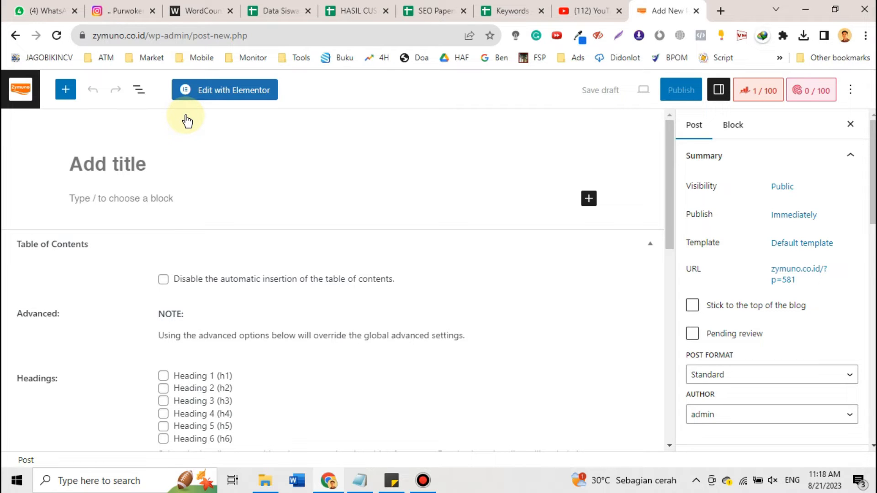
click(149, 163)
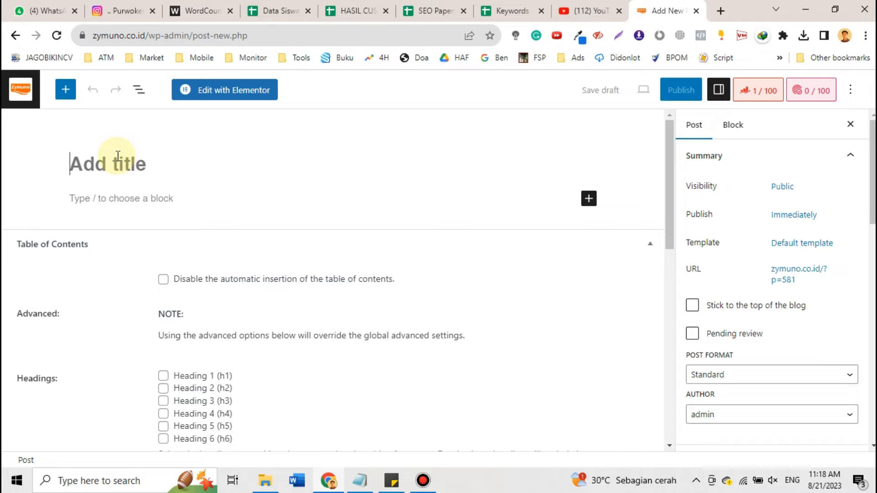
text(Manf)
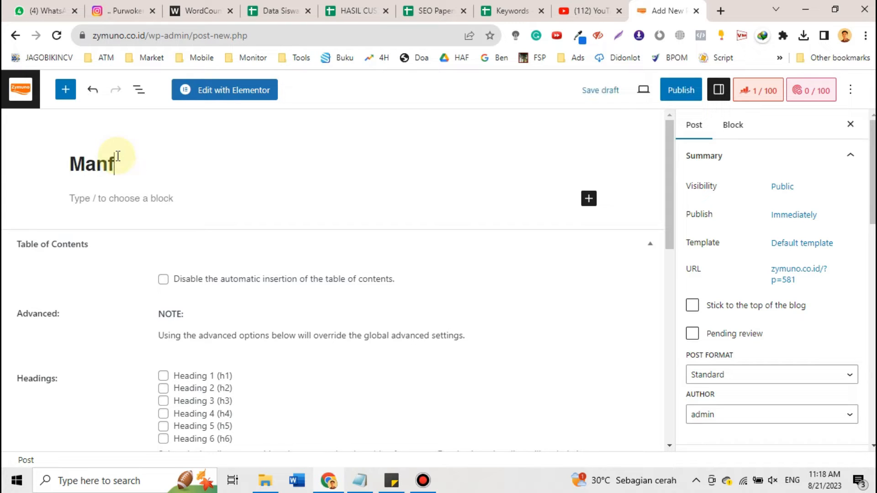
text(aat Zymuno)
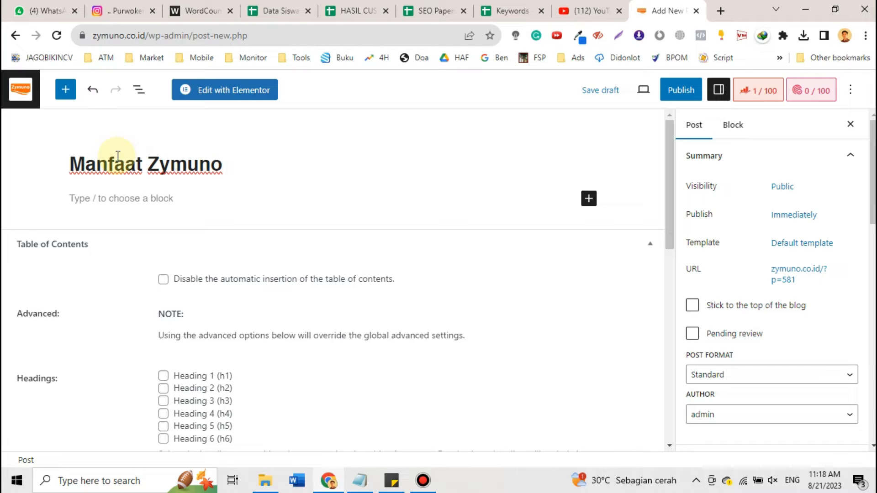
Write the opening paragraph: "Manfaat Zymuno apa saja? Sebagai salah satu madu daya tahan tubuh terbaik berbasiskan herbal, Zymuno telah tersertifikasi BPOM dan Halal.".
click(105, 203)
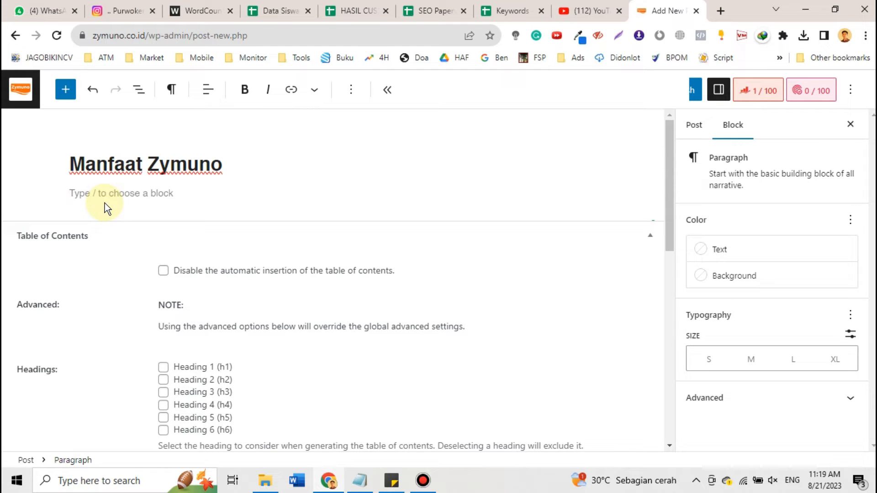
click(157, 165)
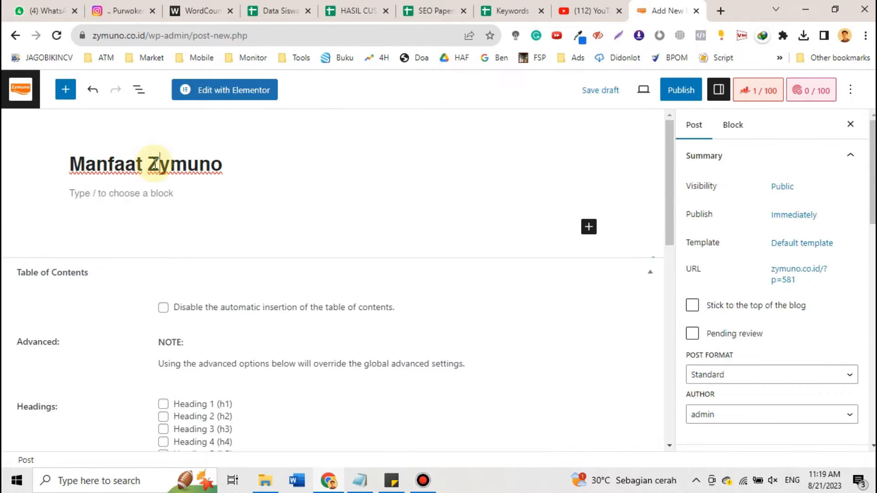
click(121, 194)
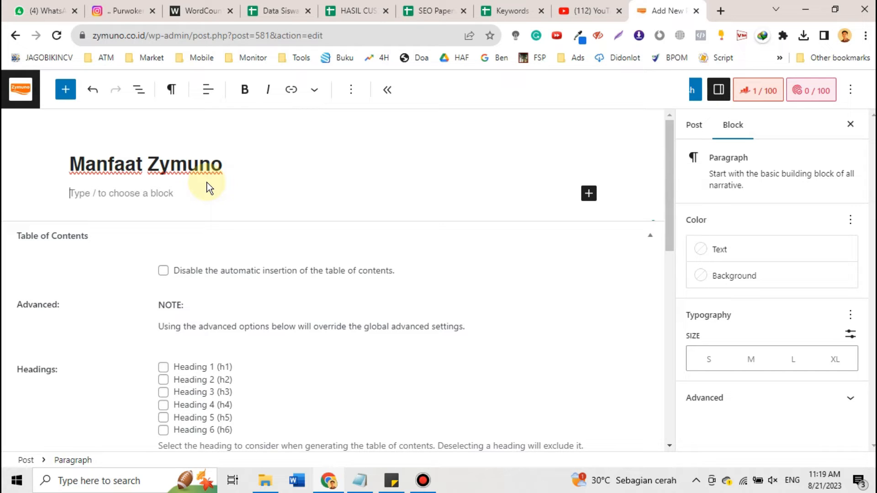
text(Manfaat Zy)
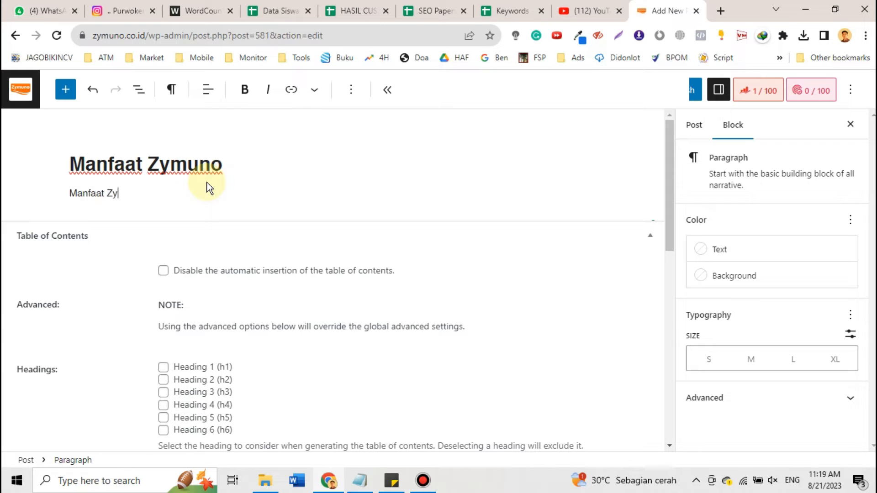
text(muno apa saja?)
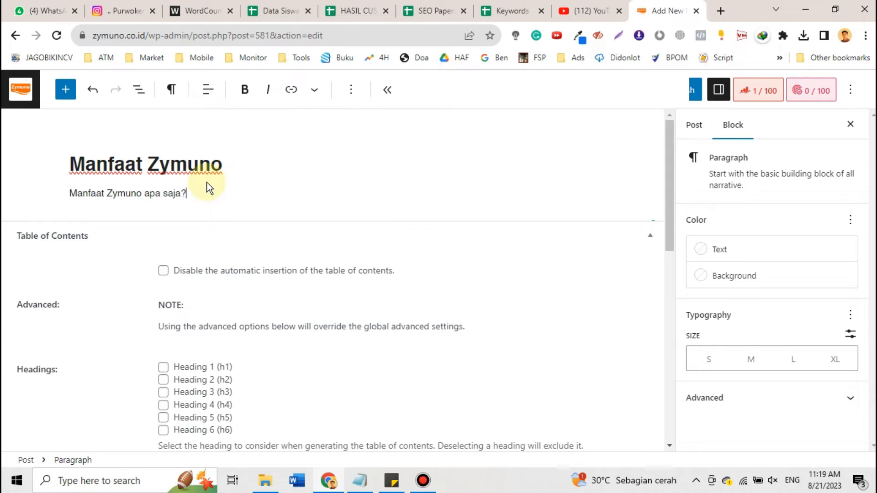
text( Sebagai salah satu)
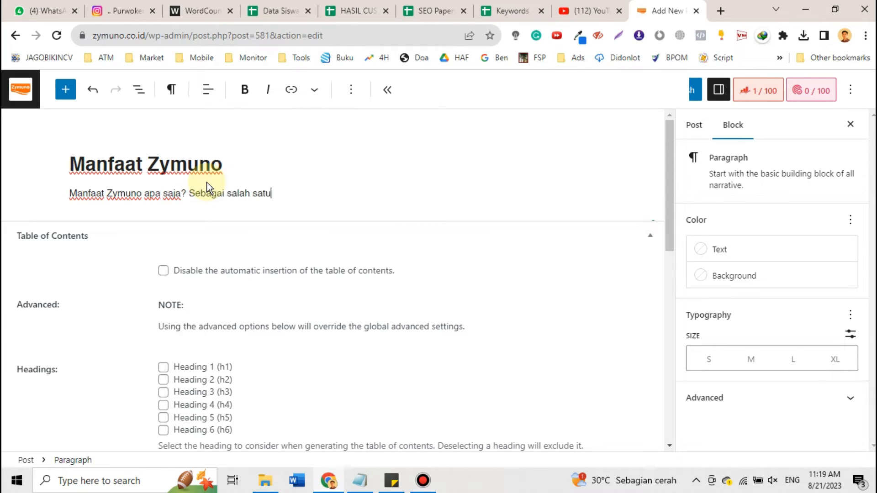
text( madu )
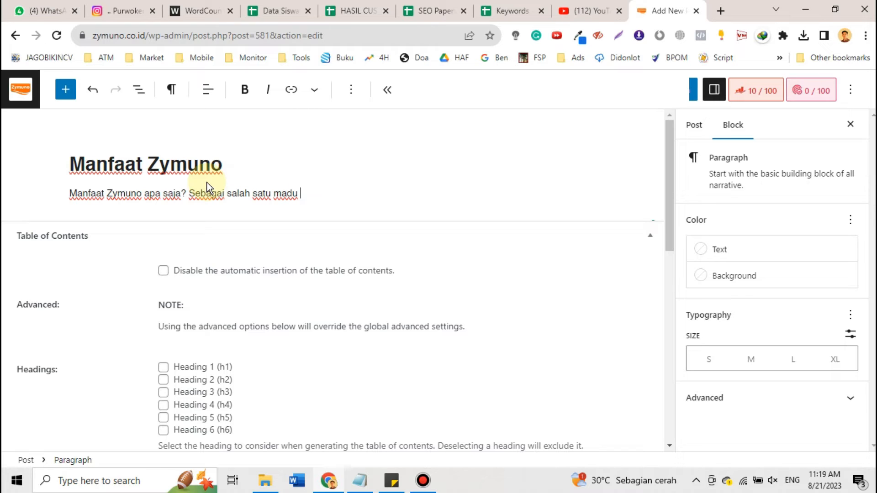
text(daya tahan tubuh t)
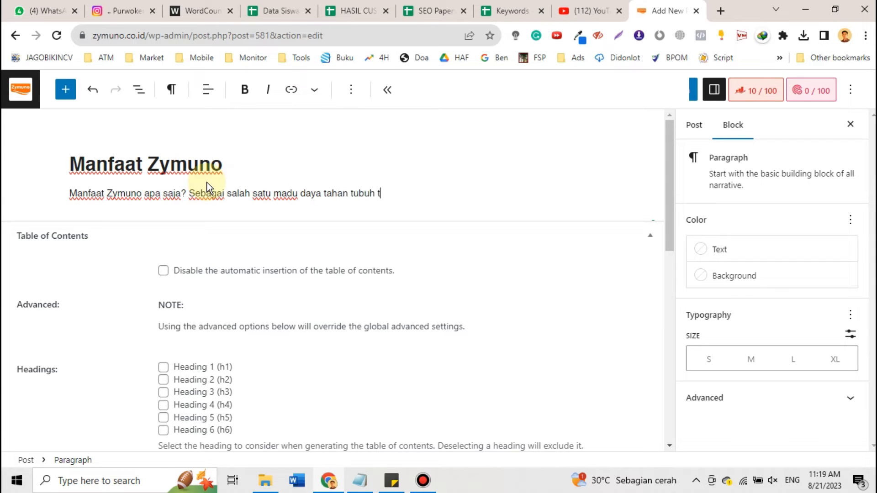
text(erbaik berbasisk)
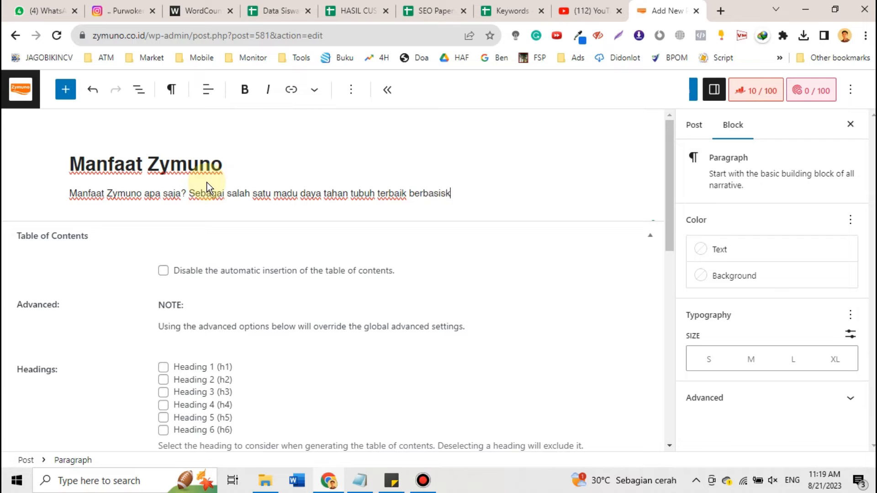
text(an herbal, Zymu)
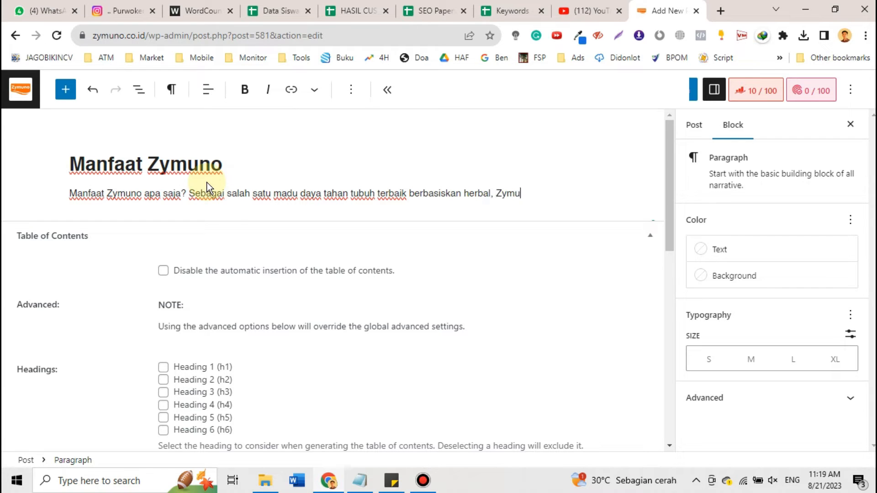
text(no telah tersertifikasi B)
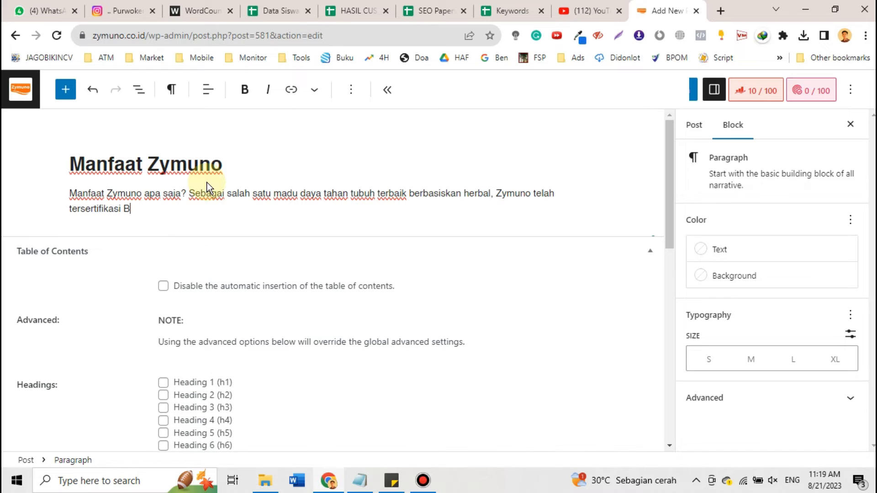
text(POM dan Halal.)
key(Return)
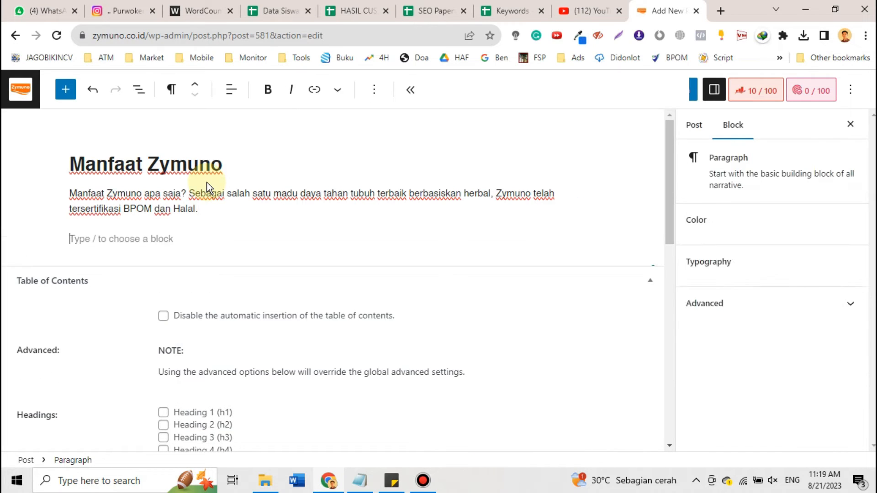
Write the second paragraph: "Zymuno sebagai produk lokal yang telah multinasional, terbuat dari bahan-bahan alami. Salah satu kandungan utamanya adalah madu.".
text(Zymuno sebag)
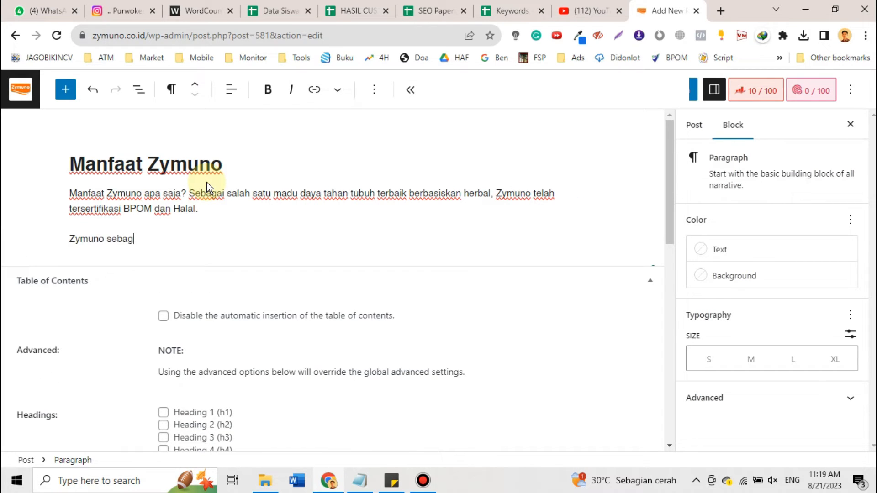
text(ai produk loka)
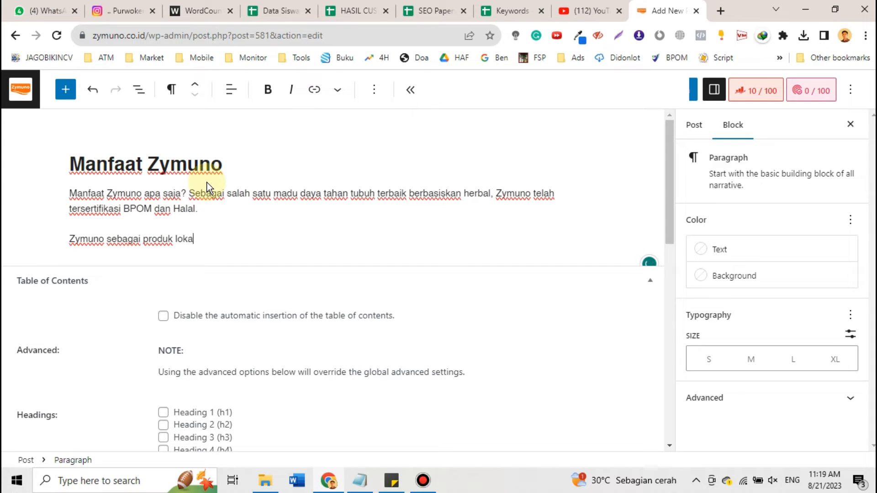
text(l yang telah multinasi)
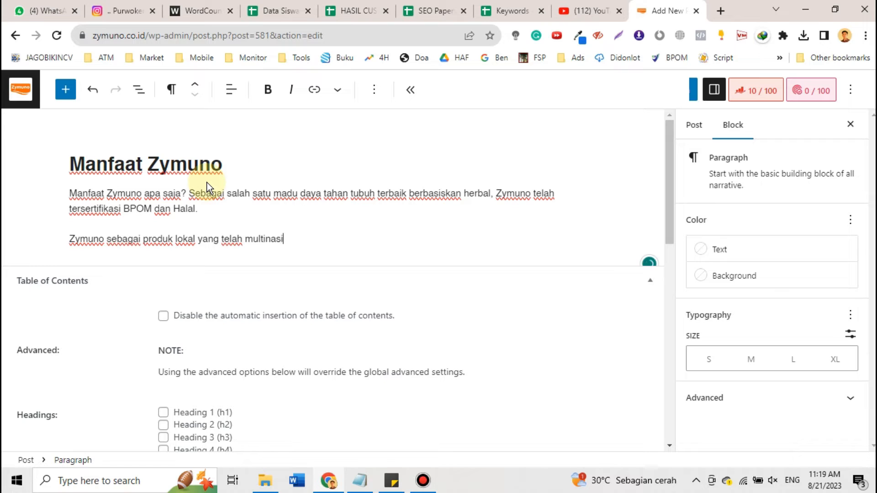
text(onal, terbuat dar)
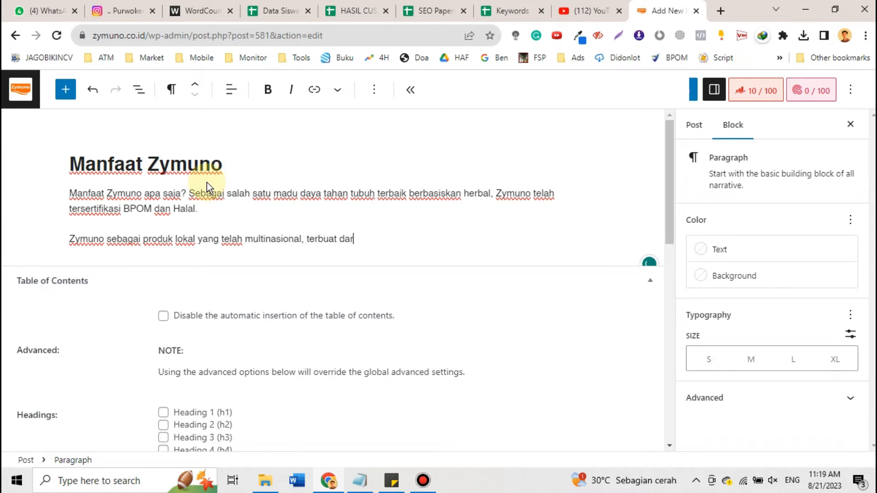
text(i )
text(bahan-ba)
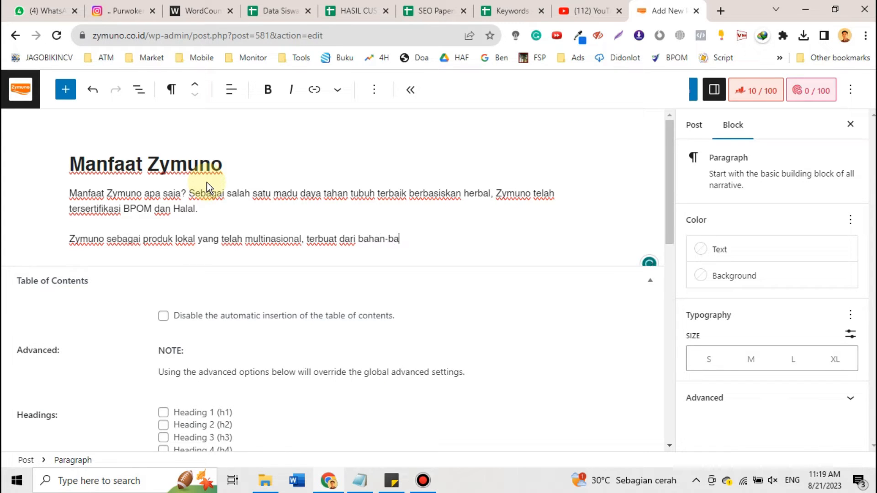
text(han alami. Salahsa)
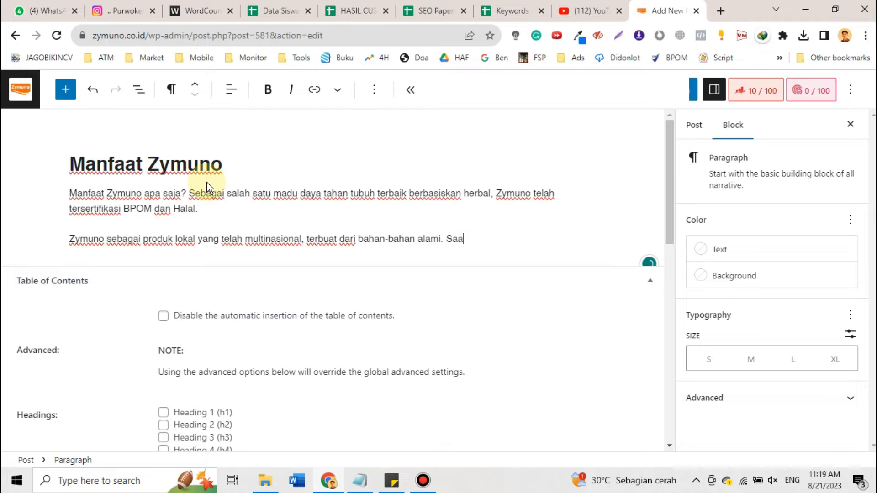
key(BackSpace)
key(BackSpace)
text(satu kandungan utaman)
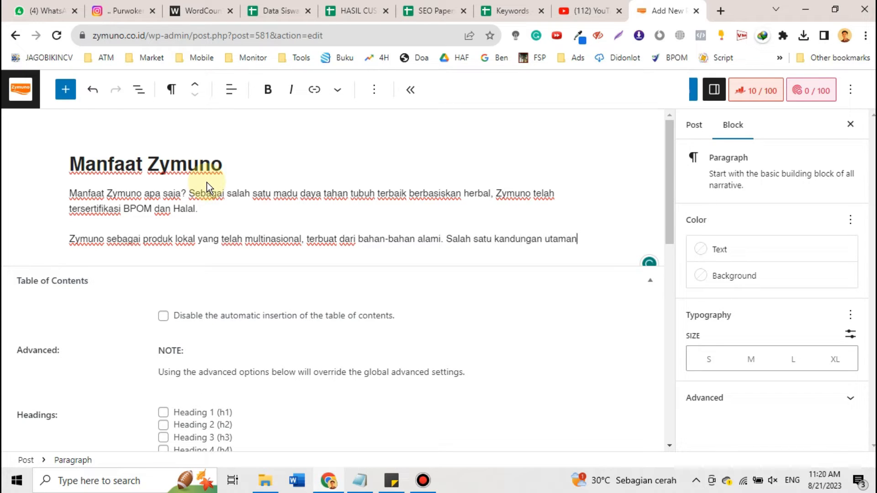
text(ya adalah madu.)
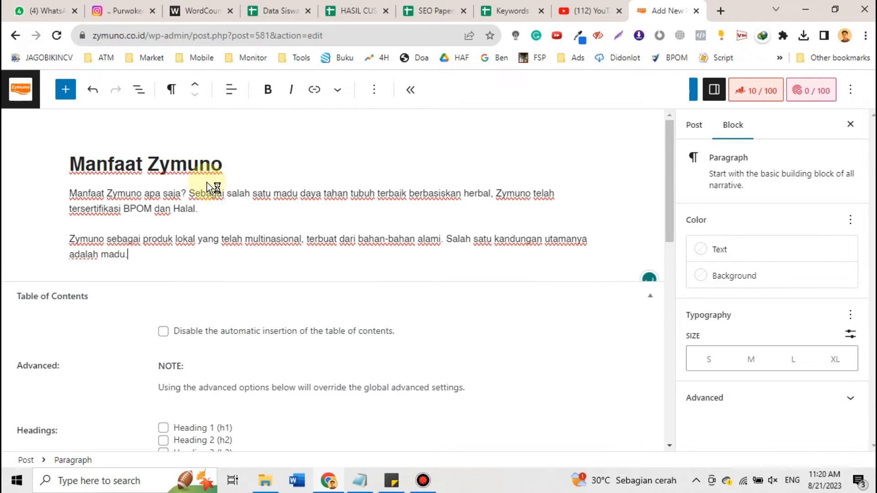
key(Return)
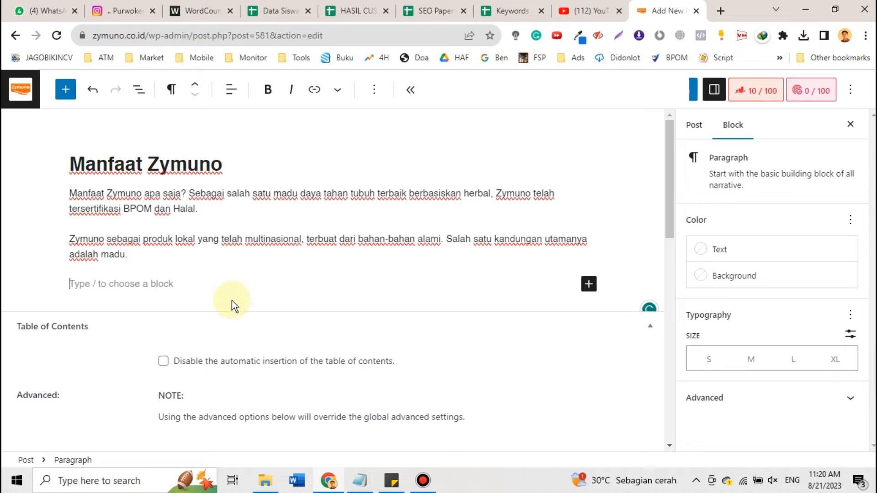
Start the third paragraph with "Zymuno telah terjual di seluruh Indonesia, dari Sabang sampai Merauke.".
text(Zymuno tlah tel)
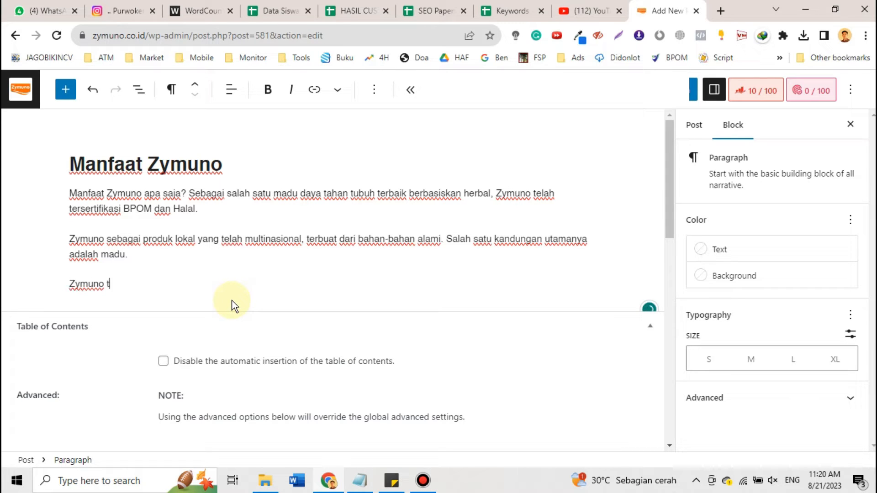
key(BackSpace)
key(BackSpace)
key(BackSpace)
key(BackSpace)
key(BackSpace)
key(BackSpace)
key(BackSpace)
key(BackSpace)
text(telah terjual di)
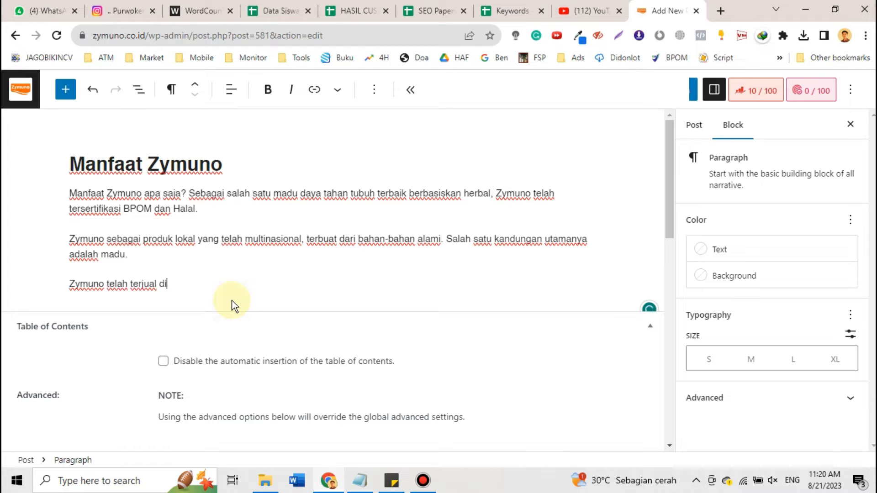
text( seluruh Indonesia)
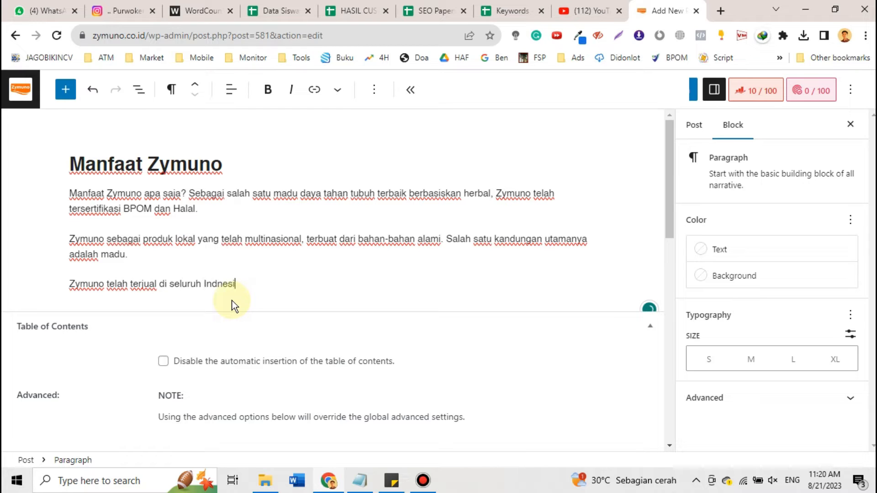
key(ctrl+BackSpace)
text(Indonesia, dari Sabang )
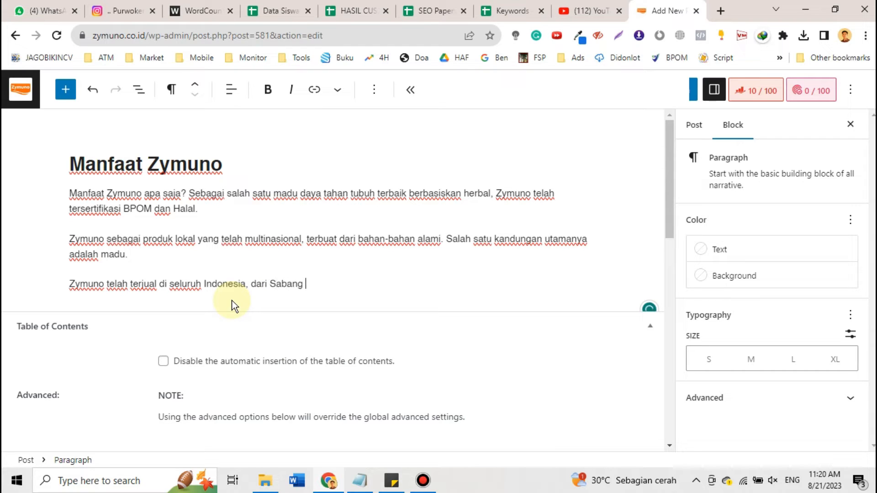
text(sampai Merauke.)
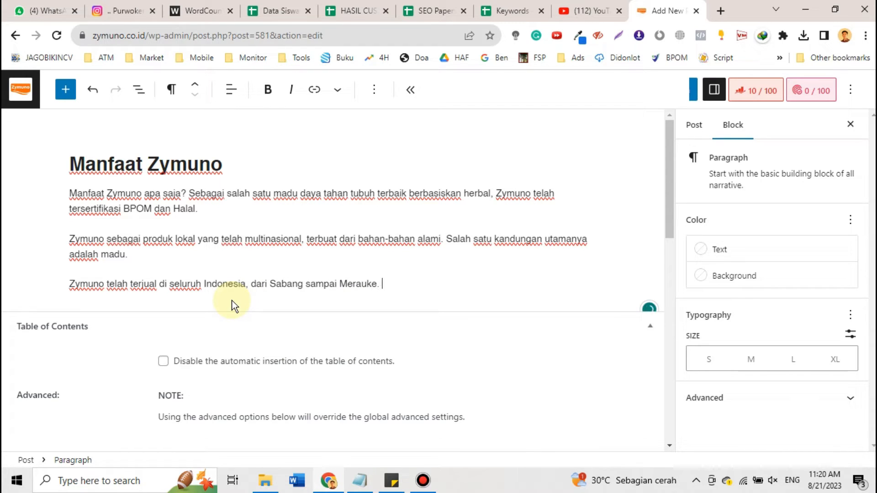
Complete the third paragraph with "Penjualan Zymuno ter-cover oleh 3 distribution center, mencakup Cilacap, Tangerang, dan Surabaya.".
text( Penjualan)
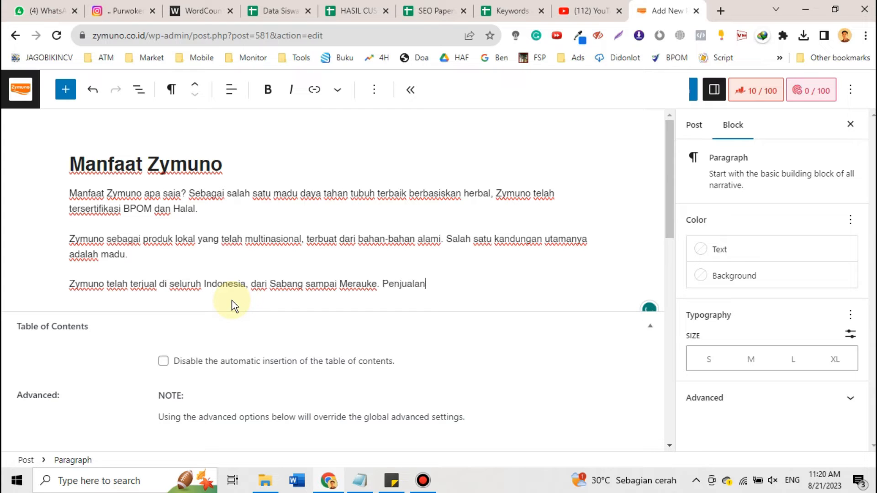
text( Zymuno t)
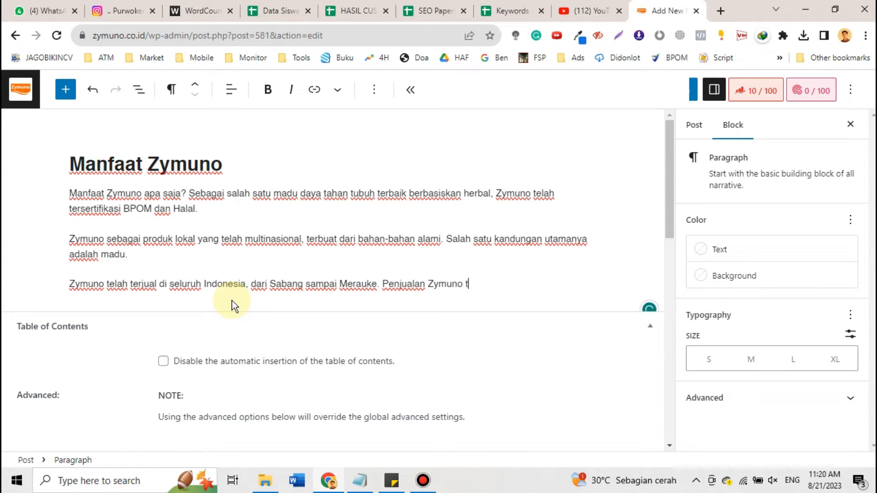
text(er-cover oleh 3 distributio)
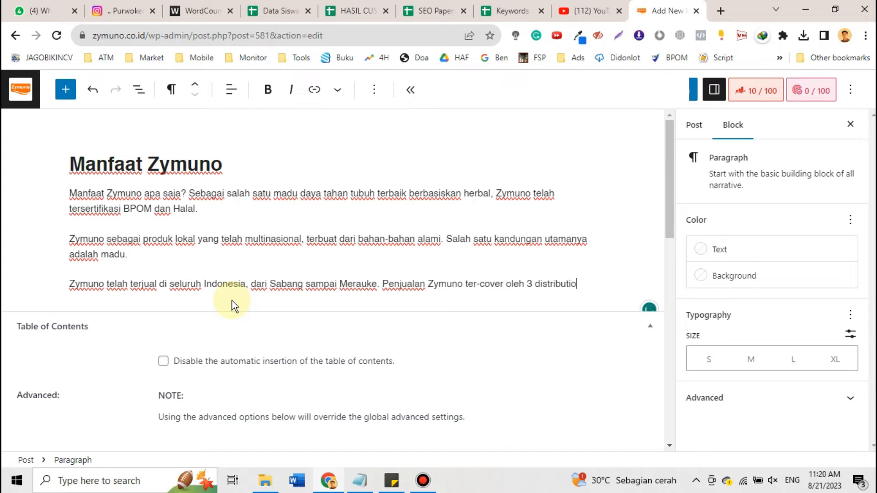
text(n center, mend)
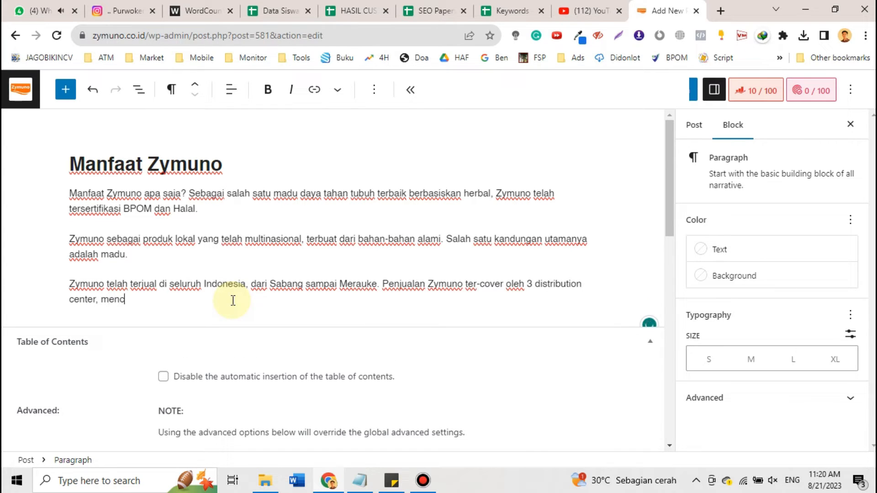
key(BackSpace)
text(cakup Cilacap)
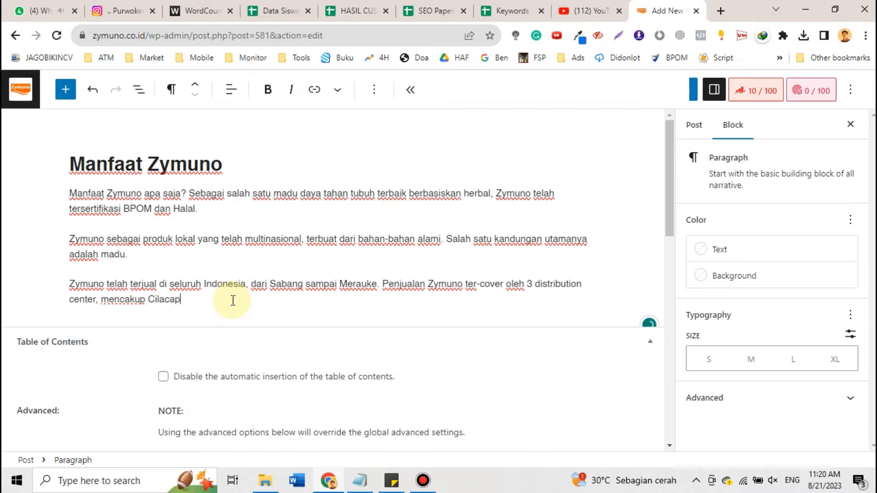
text(, Tangerang, dan Surabaya.)
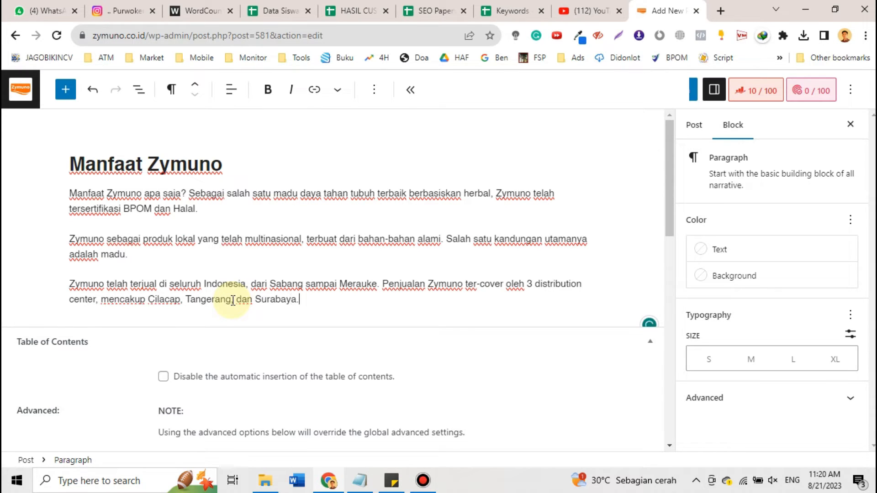
key(Return)
Begin the fourth paragraph with the question "Lantas, apa saja manfaat Zymuno bagi daya tahan tubuh seseorang?".
text(Lantas, apa saja )
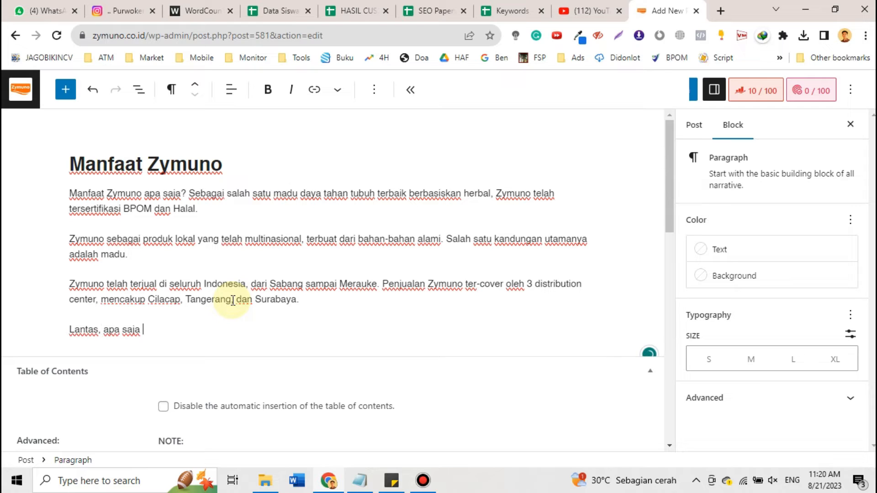
text(manafa)
key(BackSpace)
key(BackSpace)
key(BackSpace)
text(faa)
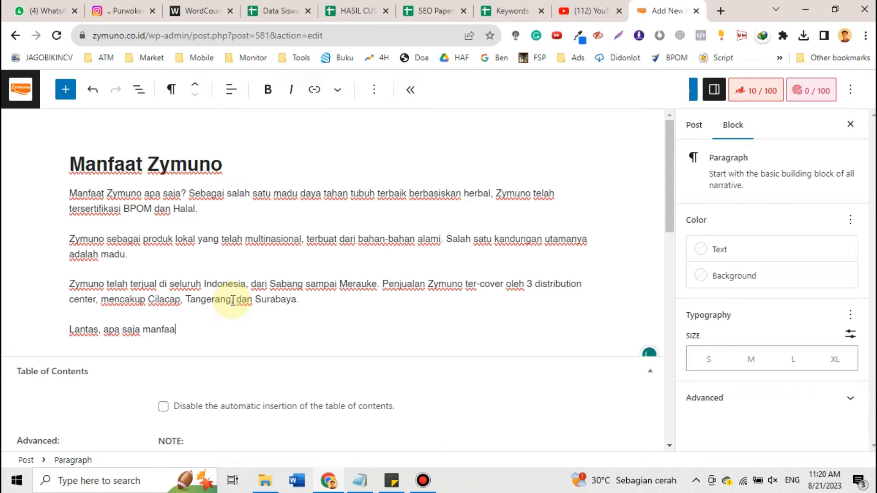
text(t Zymu)
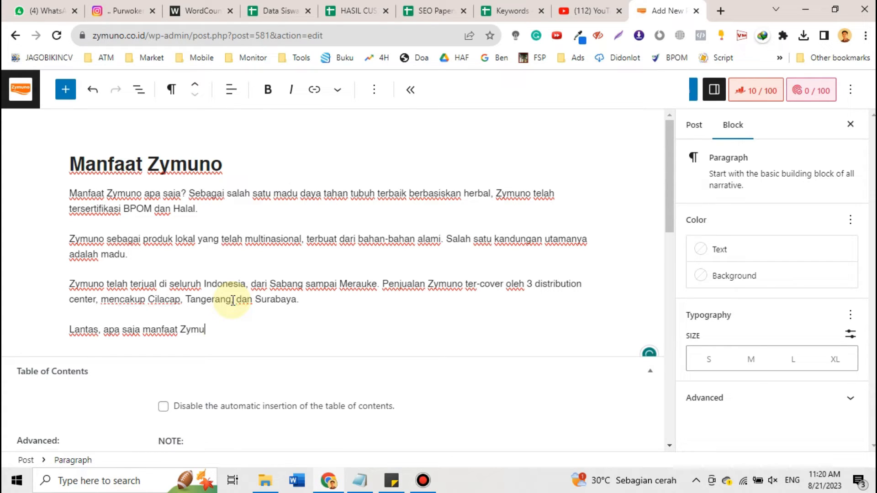
text(no bagi daya tahan)
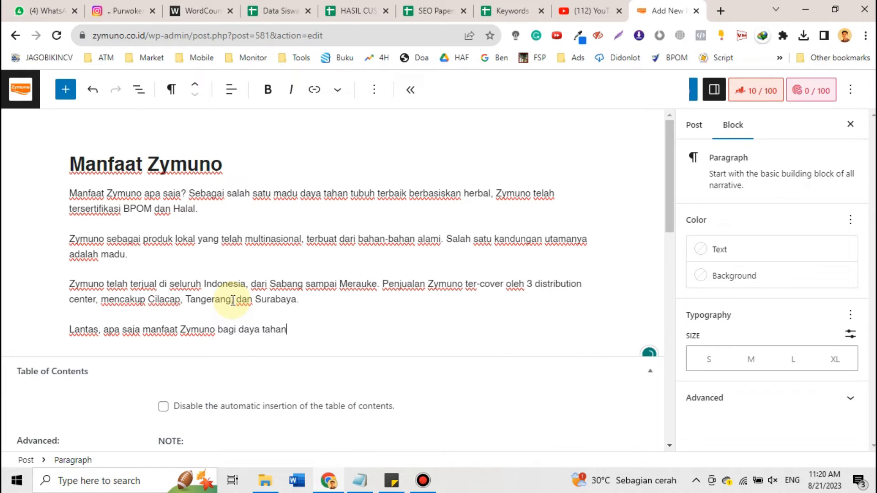
text( tubuh seseorang?)
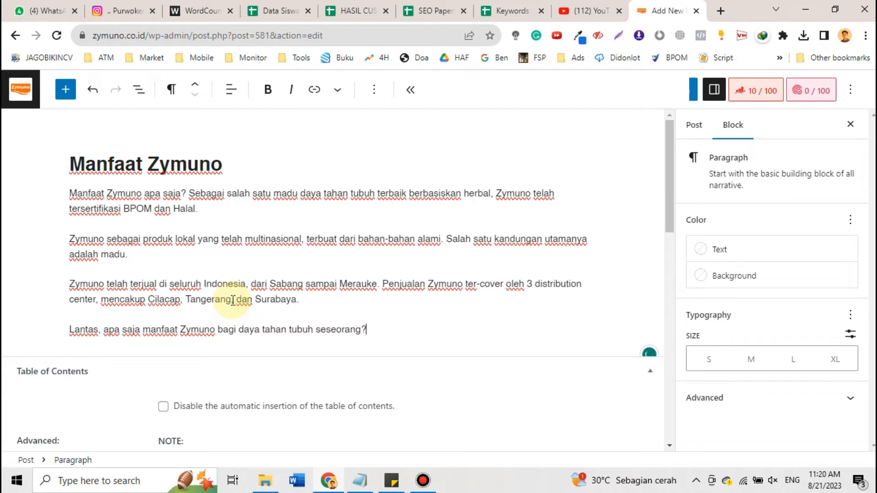
Finish the fourth paragraph with "Apakah sangat populer untuk menyeimbangkan kesehatan agar lebih stabil dan tidak mudah terkena penyakit?".
text( Apakah sa)
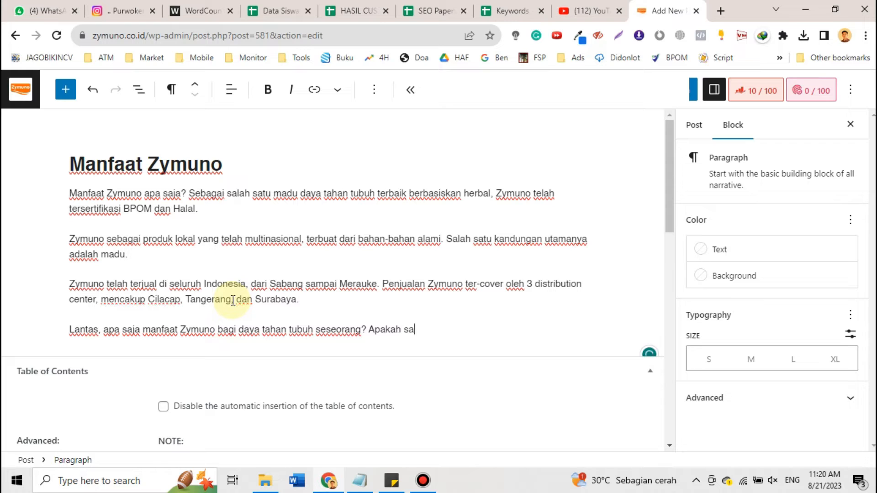
text(ngat populer un)
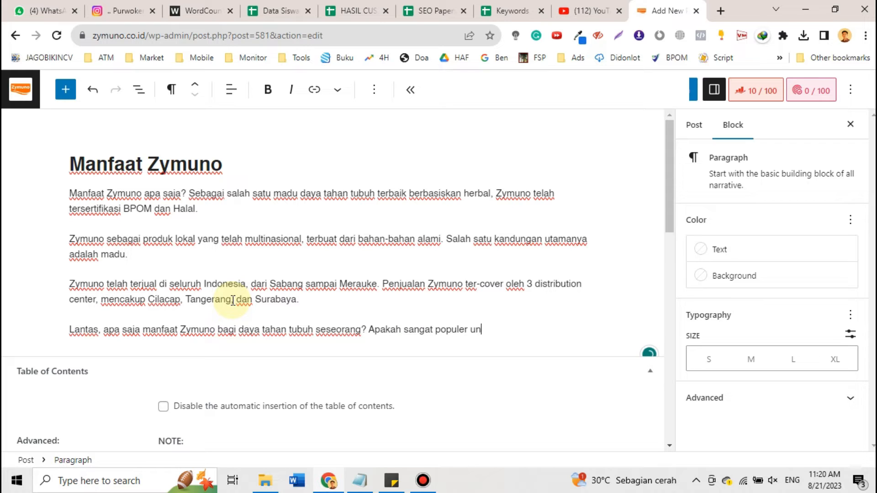
text(tuk menyei)
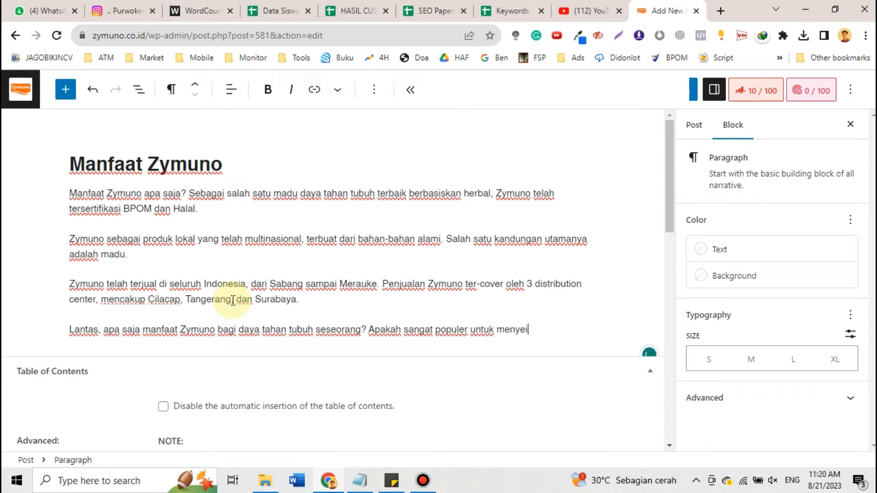
text(mbang keseh)
key(BackSpace)
key(BackSpace)
key(BackSpace)
key(BackSpace)
key(BackSpace)
key(BackSpace)
text(kan kesehatan)
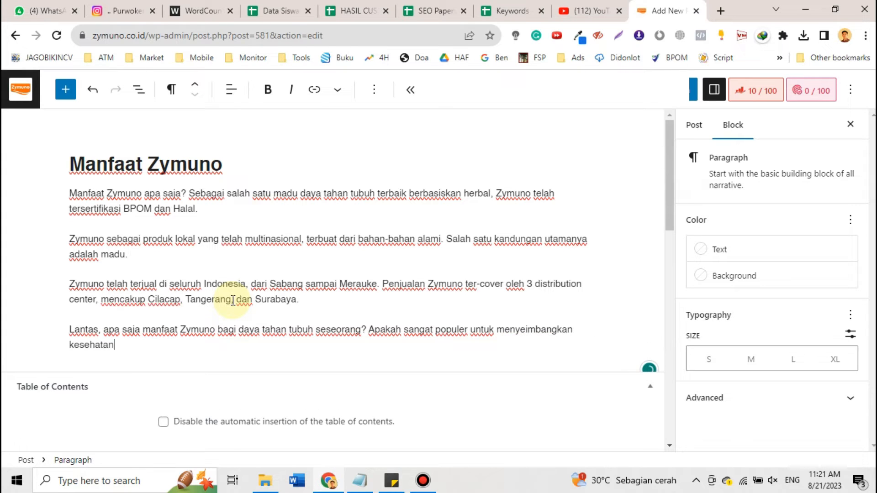
text( agar lebih stab)
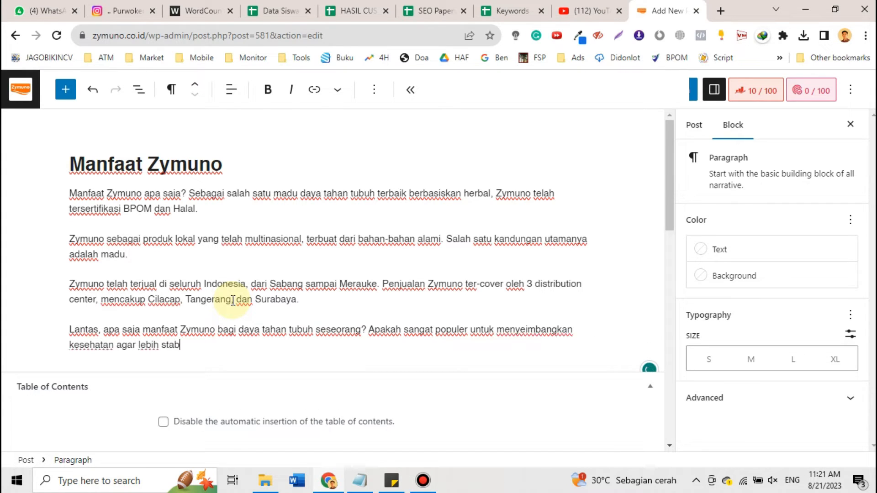
text(il dan tidak mudah)
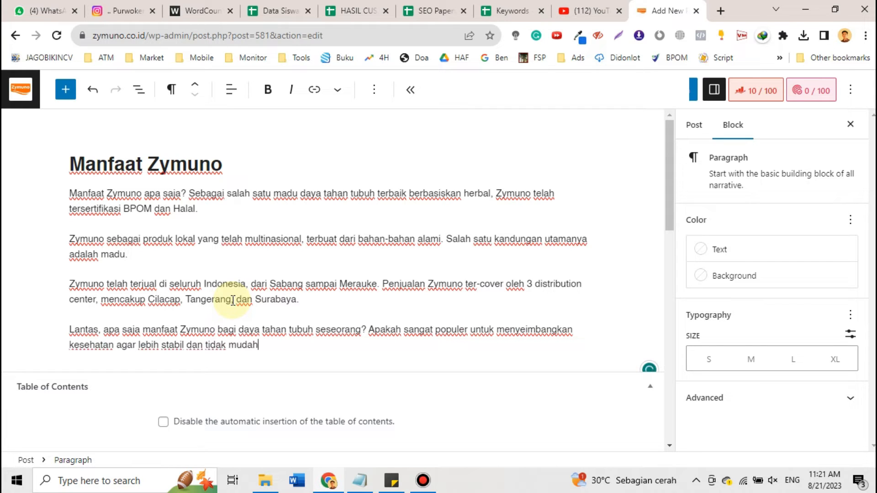
text( terkena p)
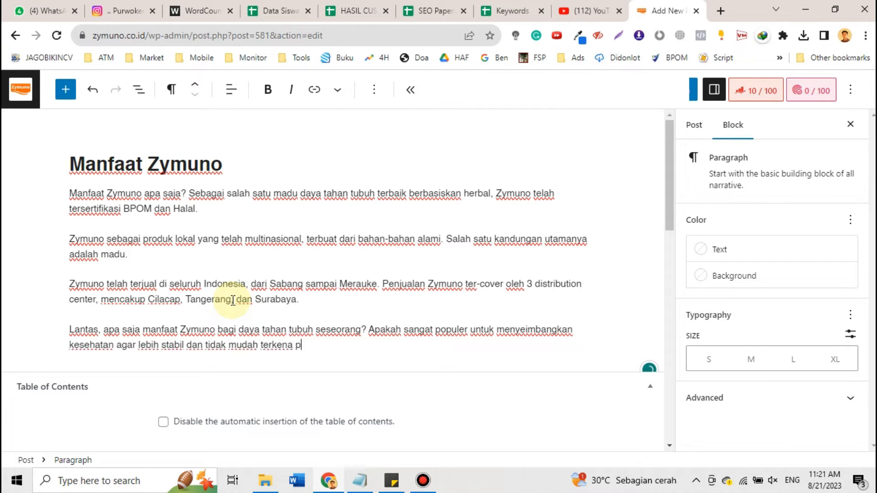
text(enyakit?)
key(Return)
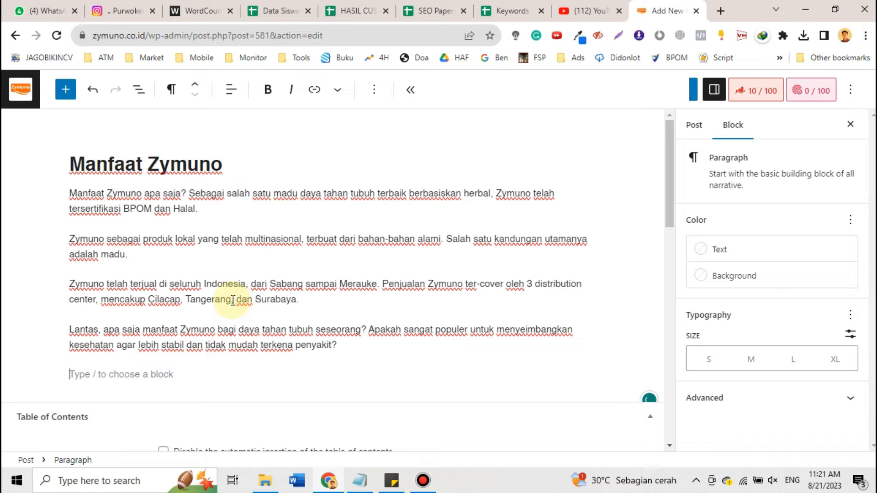
Add the H2 heading "1. Menjaga Daya Tahan Tubuh" below the fourth paragraph.
text(## 1. )
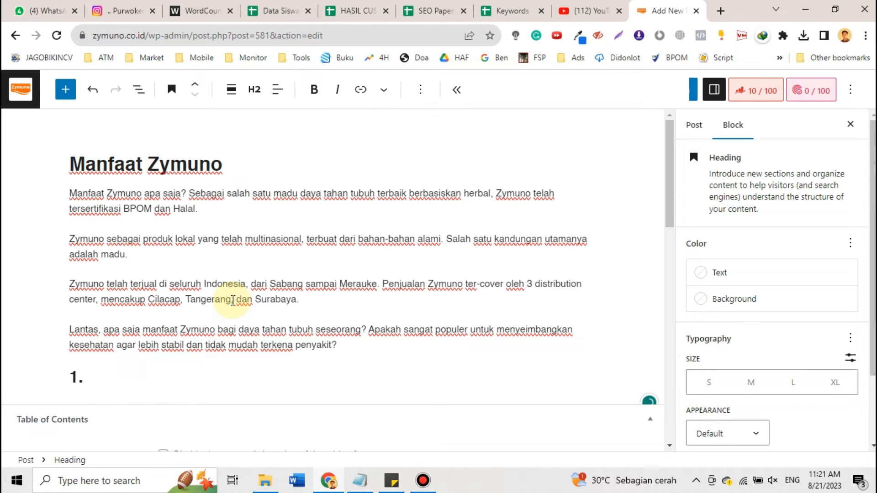
text(Menjaga Daya)
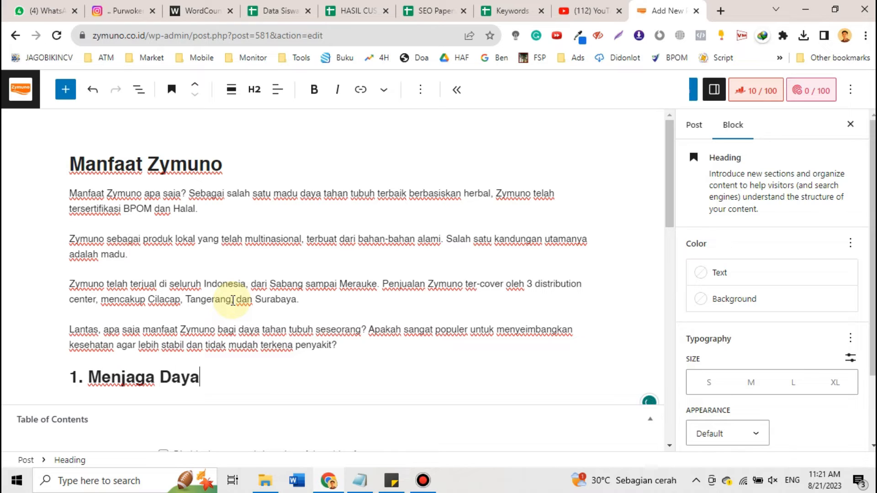
text( a)
key(BackSpace)
text(Tahan Tub)
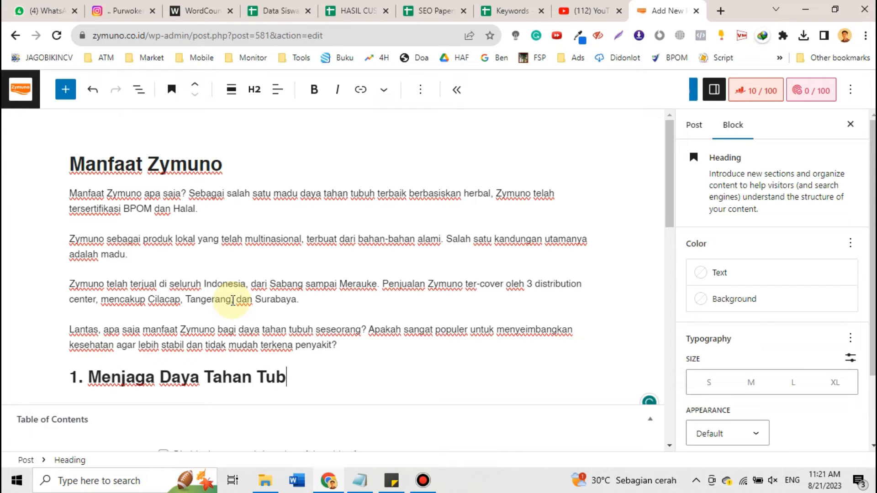
text(uh)
key(Return)
key(BackSpace)
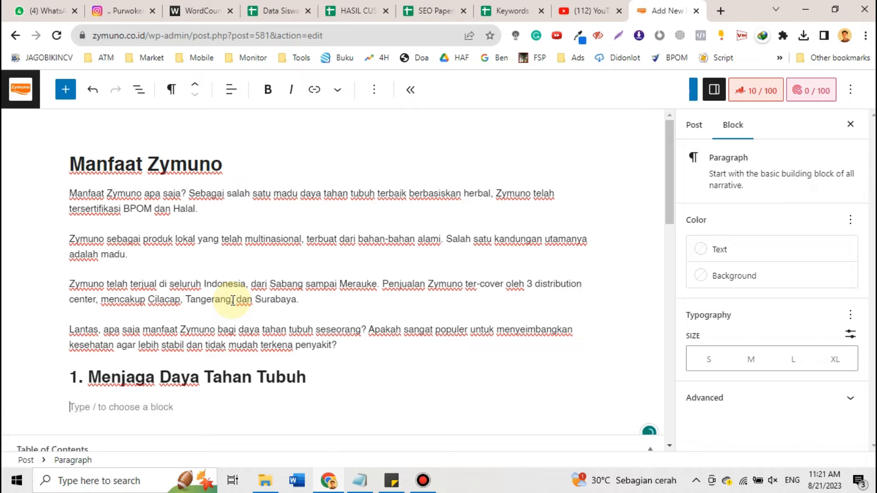
Add the second H2 heading, "2. Mengurangi Risiko Benjolan", below the first one.
text(## 2. R)
text(en)
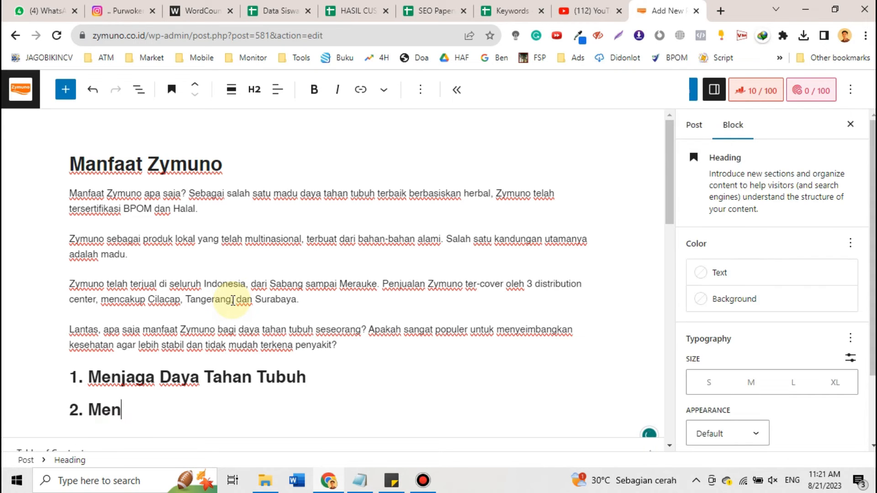
text(gurangi Risiko B)
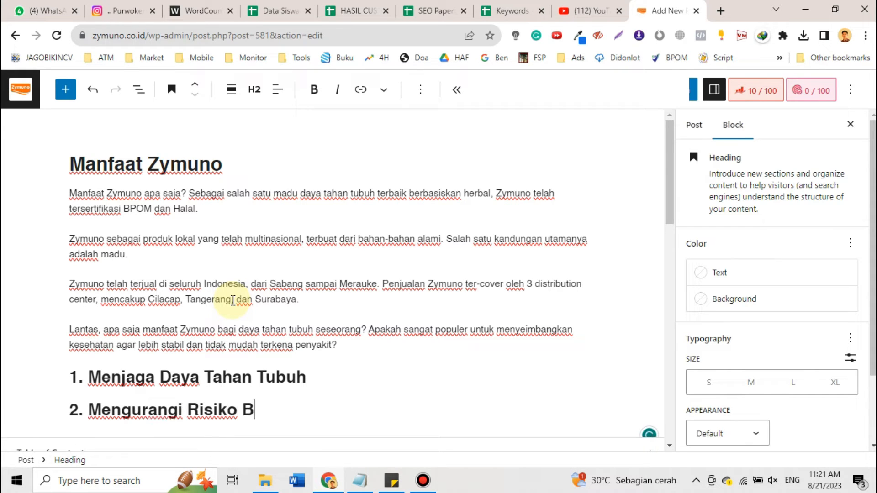
text(enjolan)
key(Return)
Add the third H2 heading, "3. Antisipasi Terhadap Paparan Radikal Bebas".
text(##)
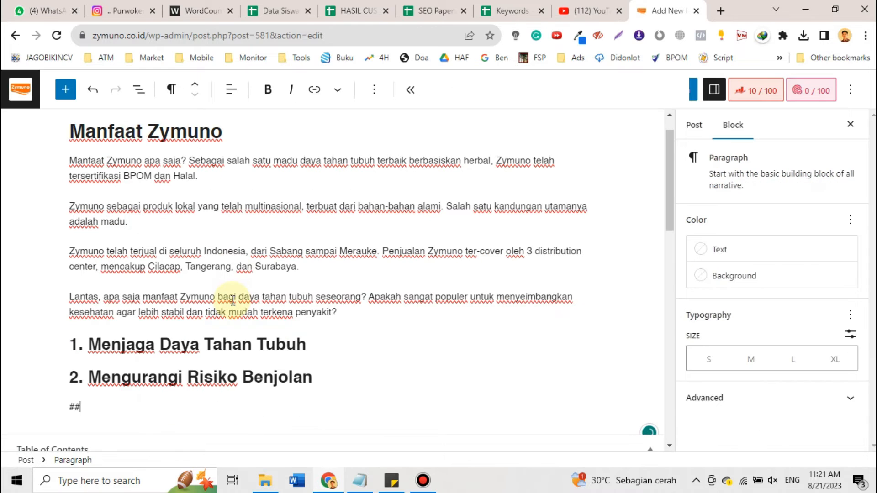
text( 3.)
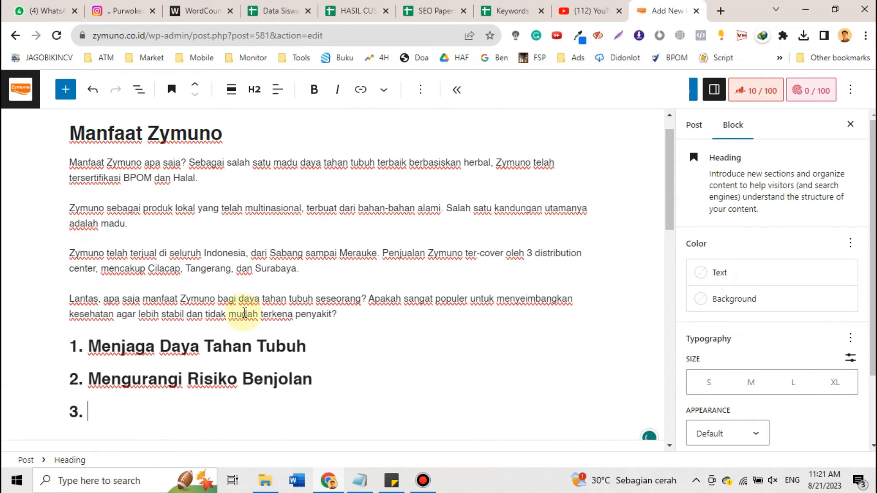
scroll(247, 319, down, 4)
text(Antisipasi Ter)
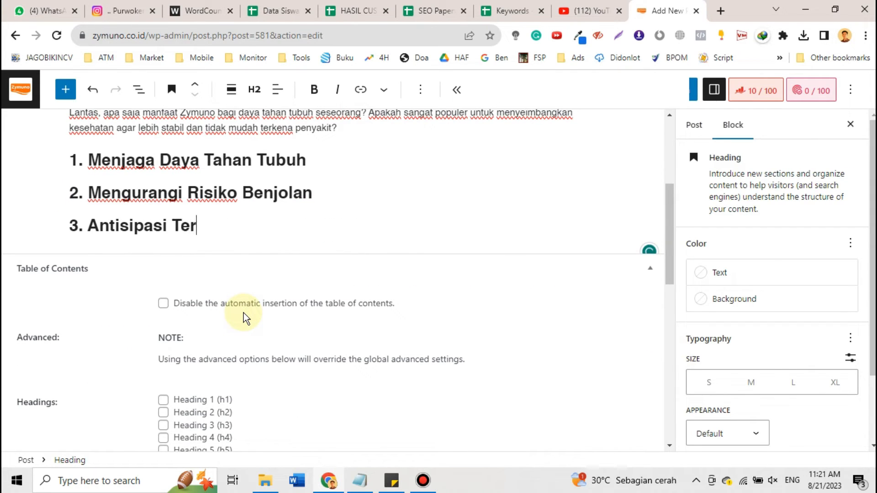
text(hadap Paparan )
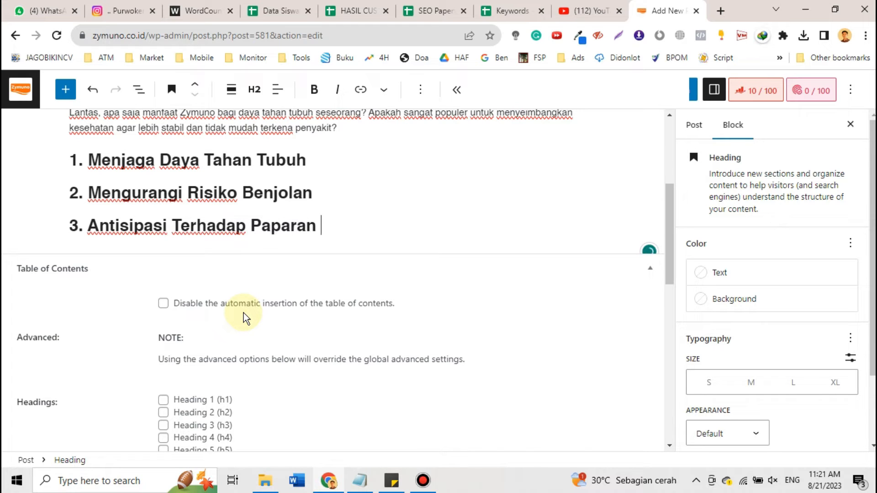
text(Radikal )
text(Beb)
key(BackSpace)
text(ebas)
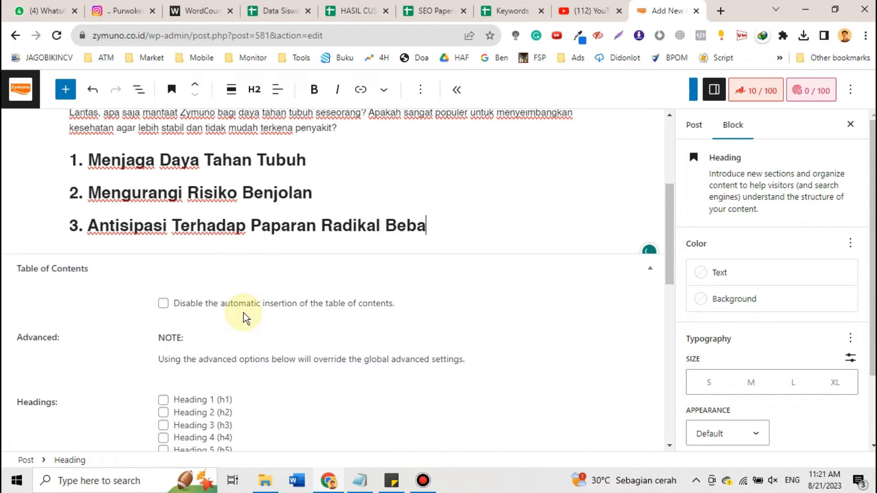
key(Return)
Add the fourth H2 heading, "4. Terapi Kesehatan Penderita Tumor dan Kanker".
text(## 4.)
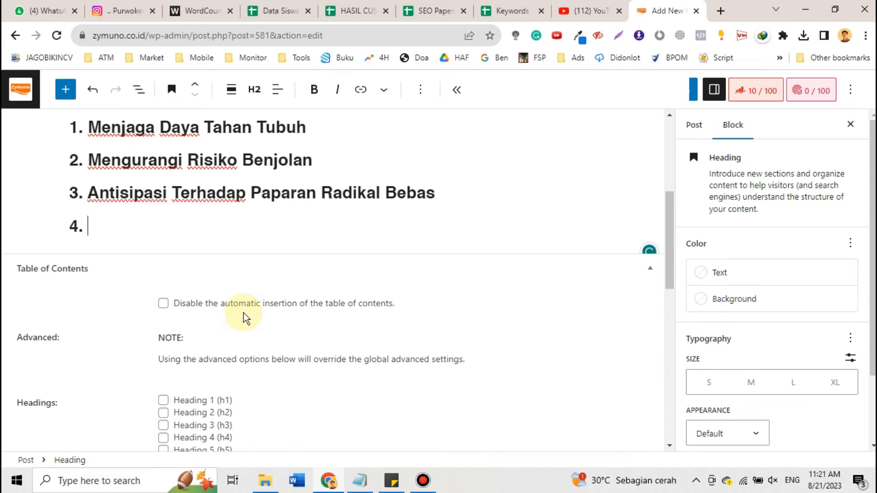
text( Terapi K)
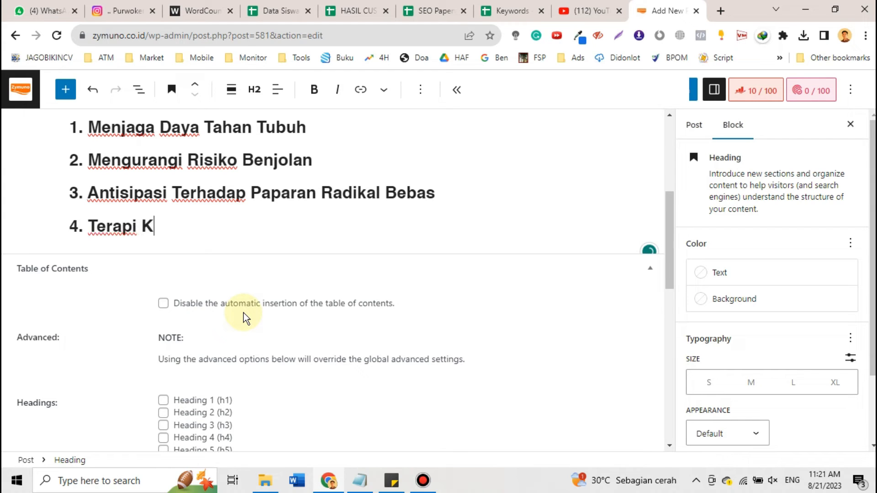
text(esehatan Pen)
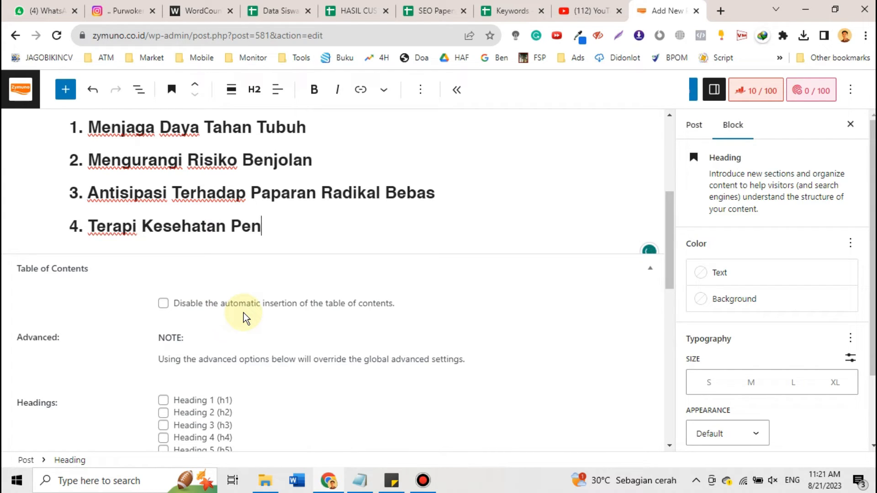
text(derita Tumor dan)
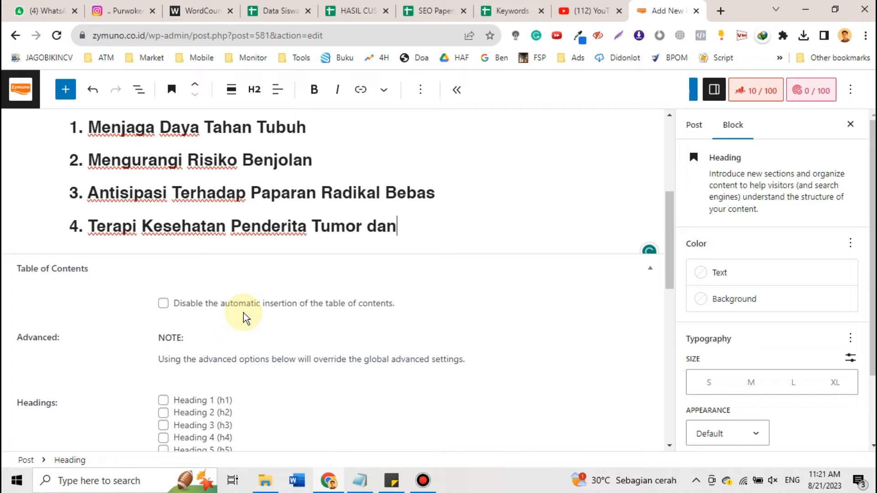
text( Kanker)
key(Return)
Insert the paragraphs "Poin pertama penjelasannya" under heading 1 and "Poin kedua penjelasannya" under heading 2.
scroll(243, 313, up, 2)
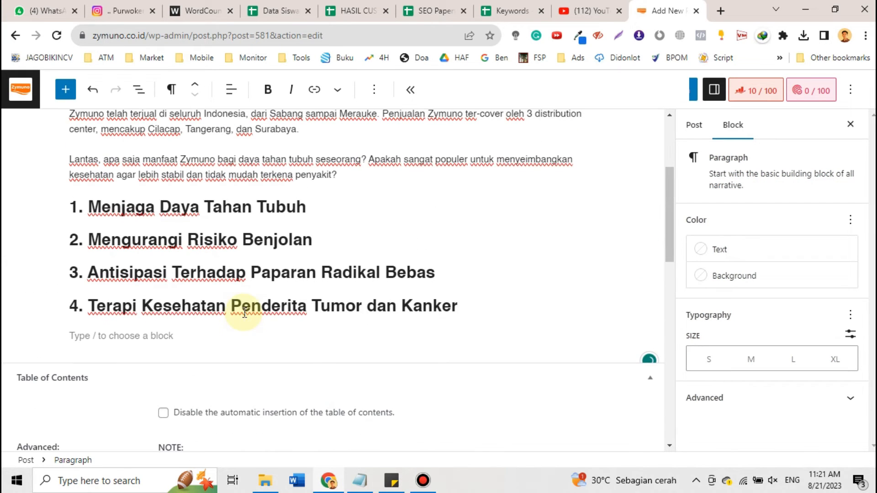
click(359, 201)
key(Return)
text(Poin pertama penjelasannya)
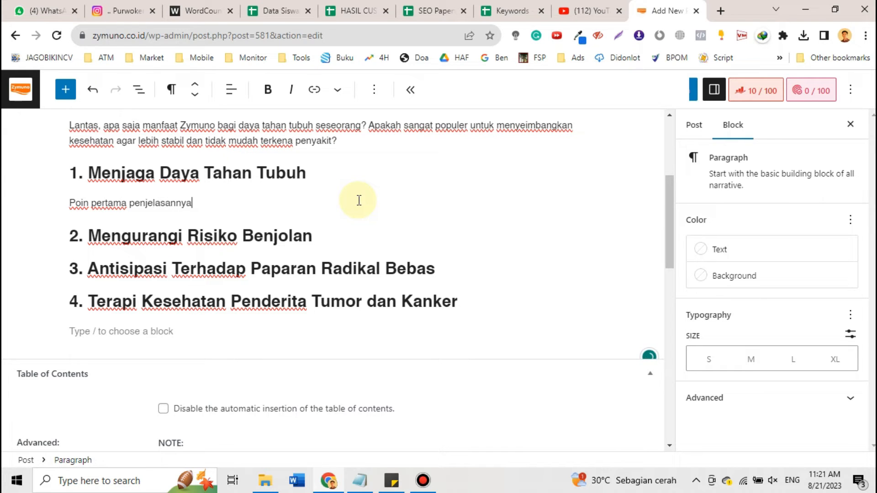
click(335, 238)
key(Return)
text(Poin kedua penjelasannya)
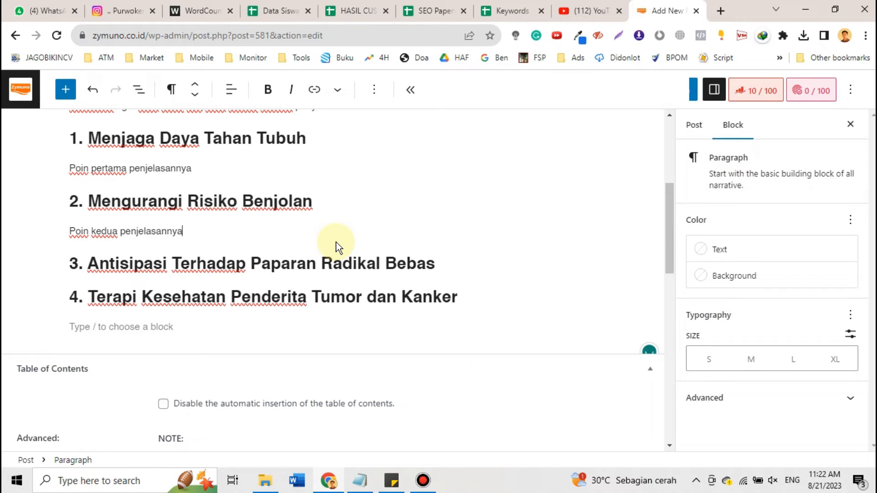
Insert the paragraphs "Poin ketiga penjelasannya" under heading 3 and "Poin keempat penjelasannya" under heading 4.
click(455, 266)
key(Return)
text(Poin ketiga penjelasannya)
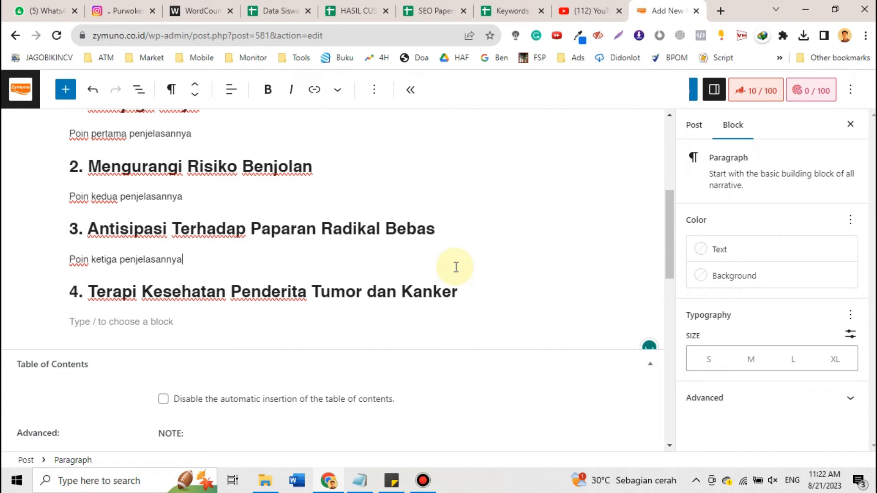
click(327, 314)
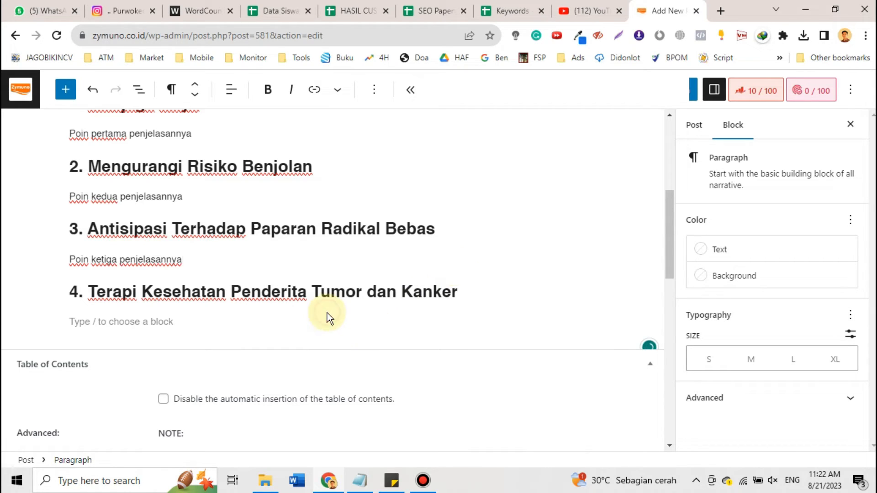
text(Poin keem)
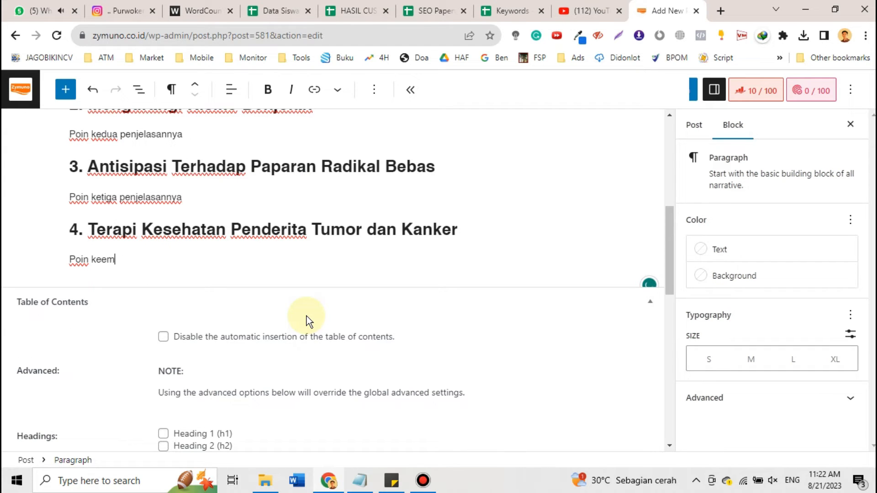
text(pat penjelasannya)
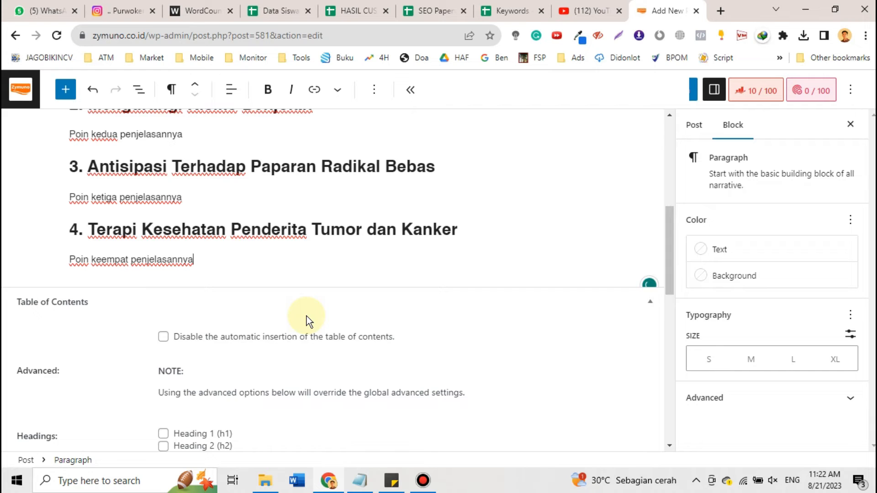
Review the second paragraph's block transform choices and its additional text formatting options.
scroll(306, 316, up, 2)
scroll(306, 316, up, 5)
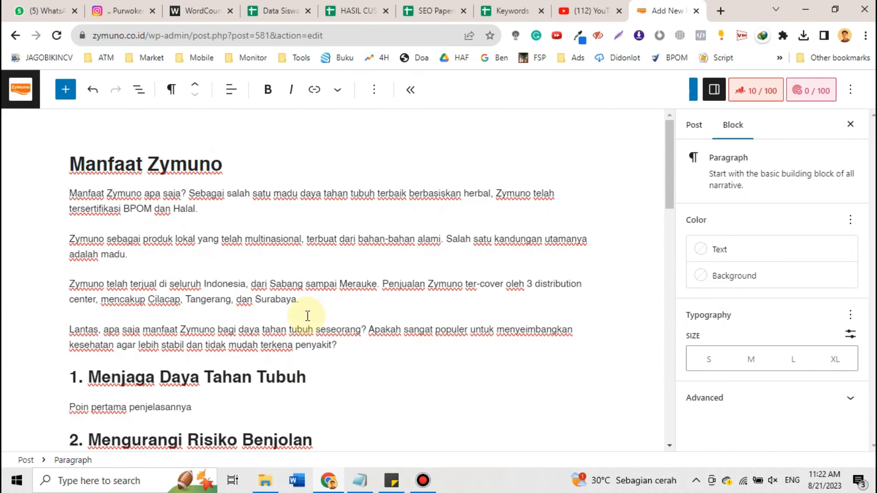
click(231, 222)
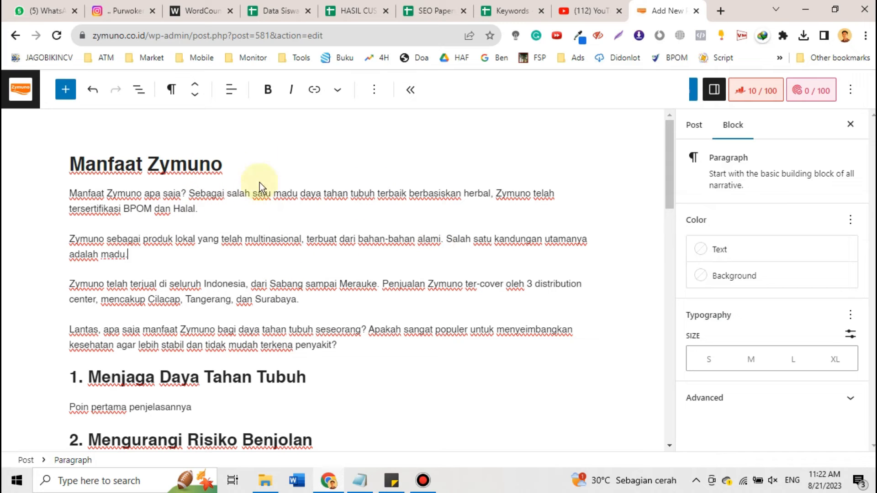
click(169, 97)
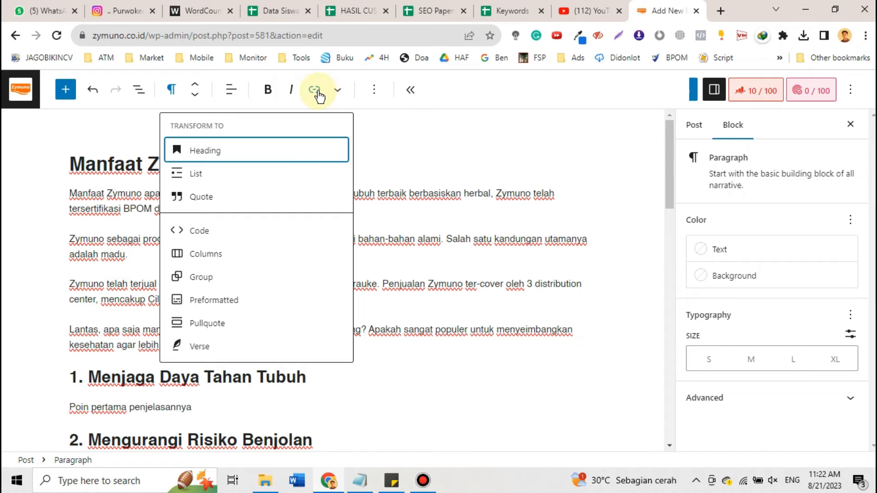
click(338, 90)
click(338, 90)
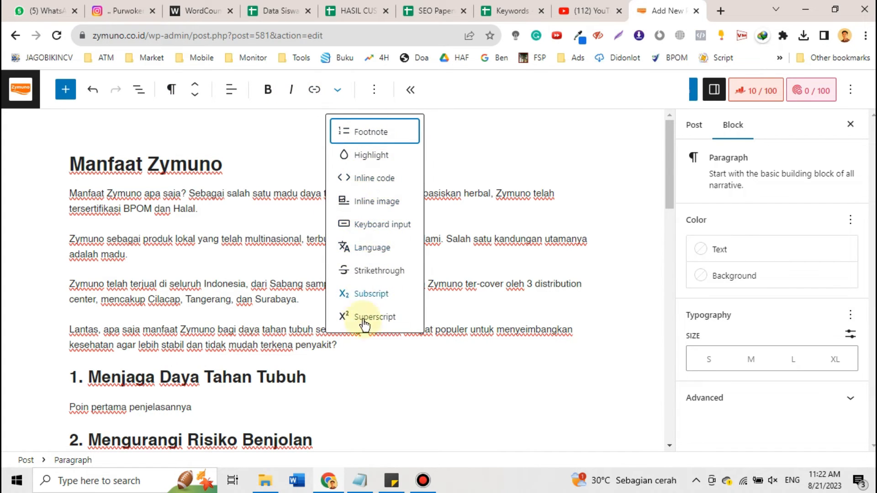
click(373, 90)
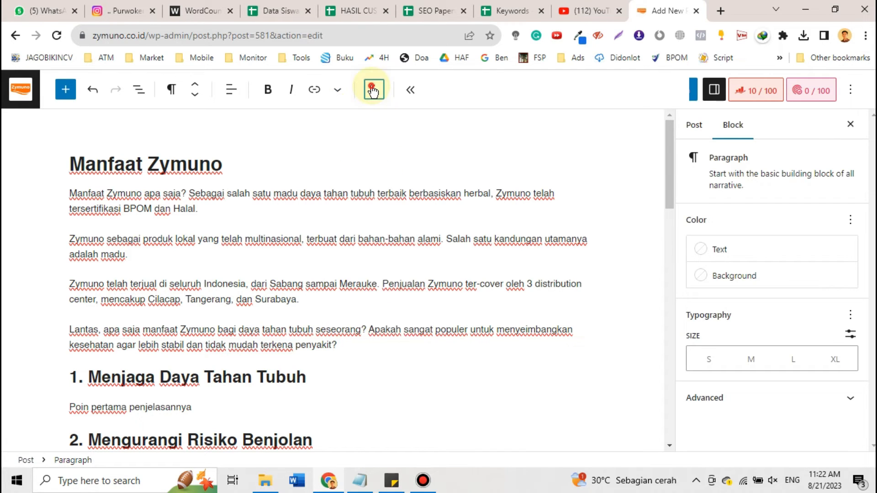
click(247, 221)
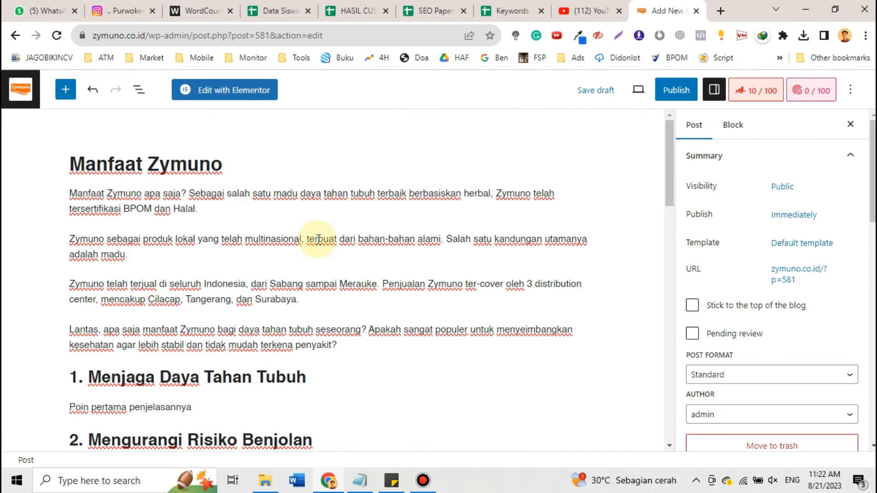
Bold "multinasional" in the second paragraph and "Zymuno telah terjual di seluruh Indonesia" in the third.
double_click(273, 241)
key(ctrl+b)
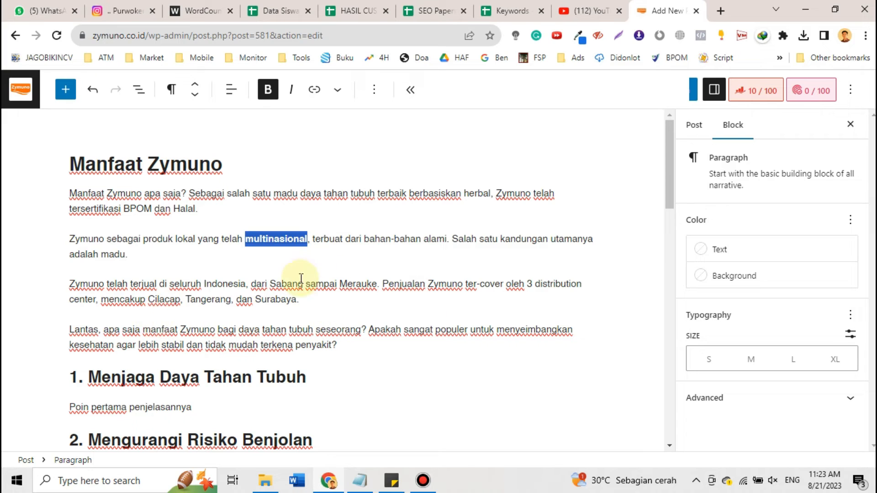
drag(94, 287, 225, 284)
key(ctrl+b)
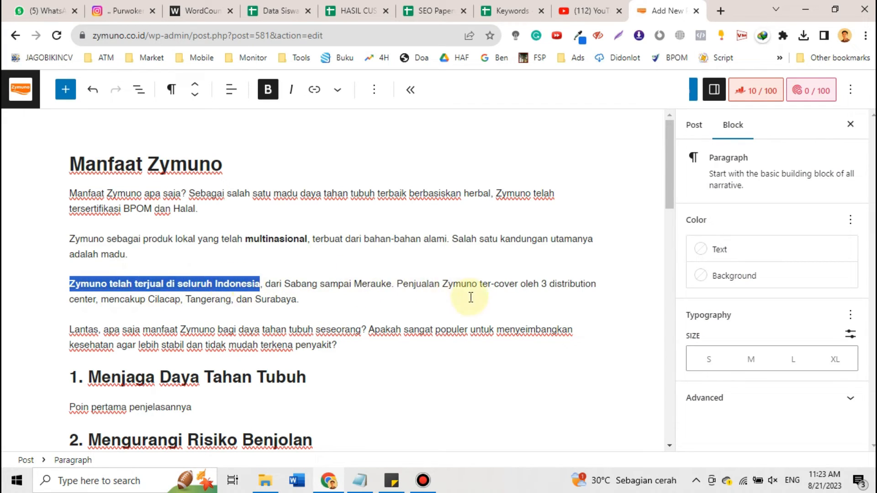
Italicize the word "cover" in "ter-cover" in the third paragraph.
double_click(507, 284)
key(ctrl+i)
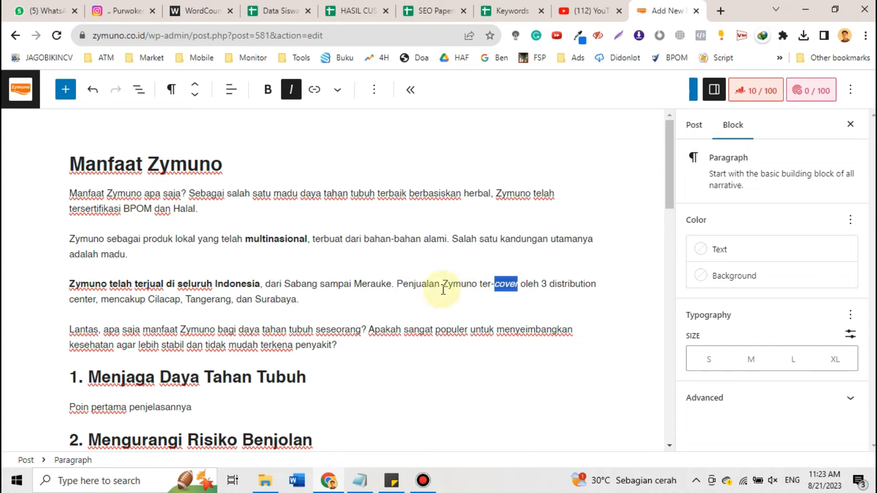
scroll(397, 328, down, 5)
scroll(397, 328, up, 5)
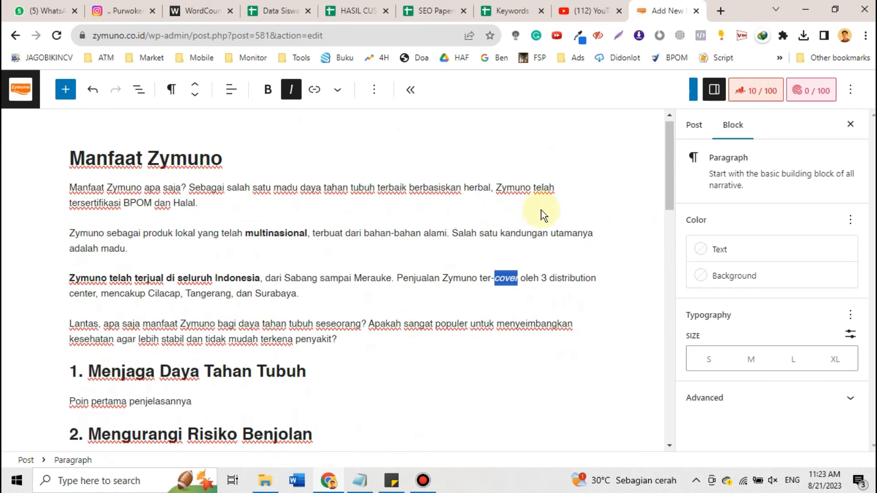
Set the post's author to the first account listed after admin.
click(691, 134)
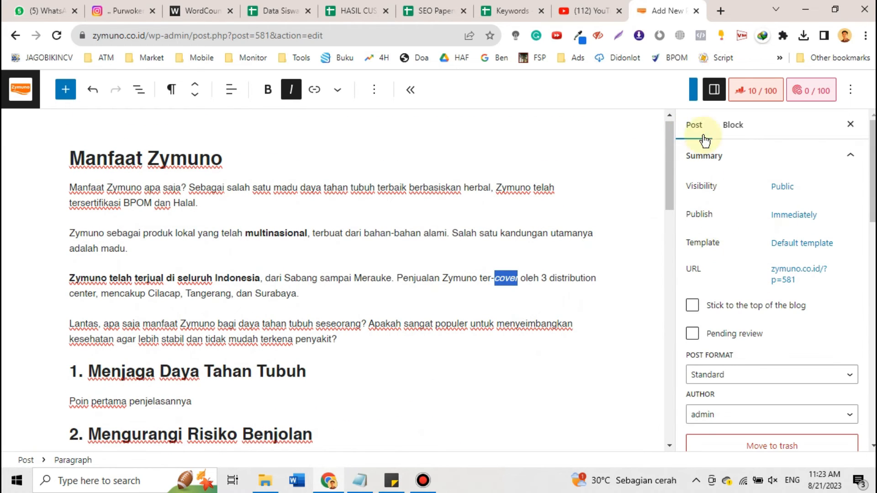
click(413, 91)
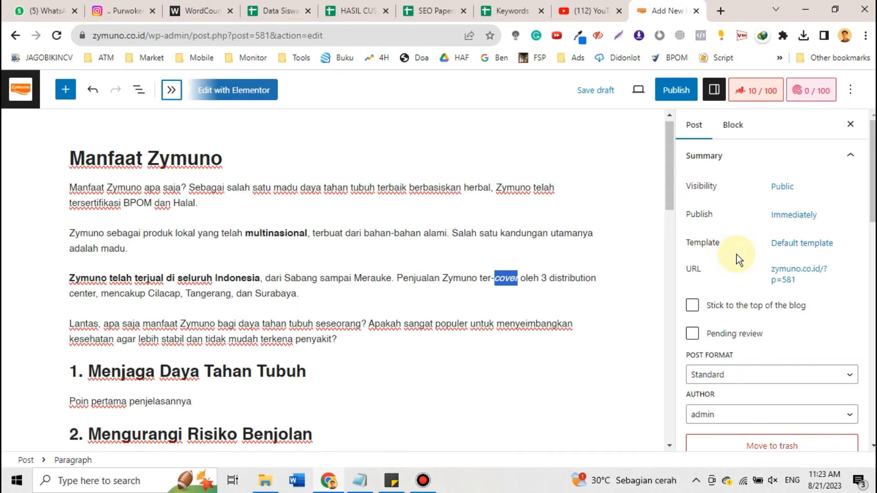
scroll(737, 254, down, 3)
click(707, 298)
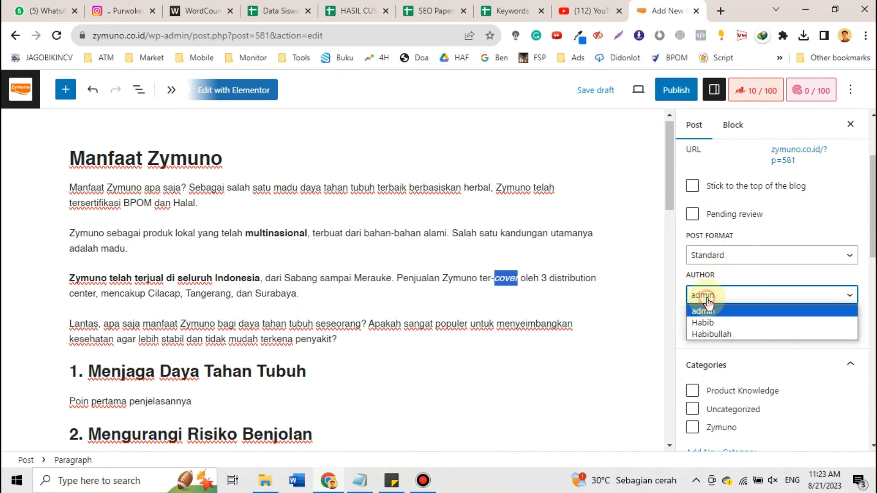
click(704, 325)
Assign the post to the Product Knowledge category.
scroll(706, 319, down, 5)
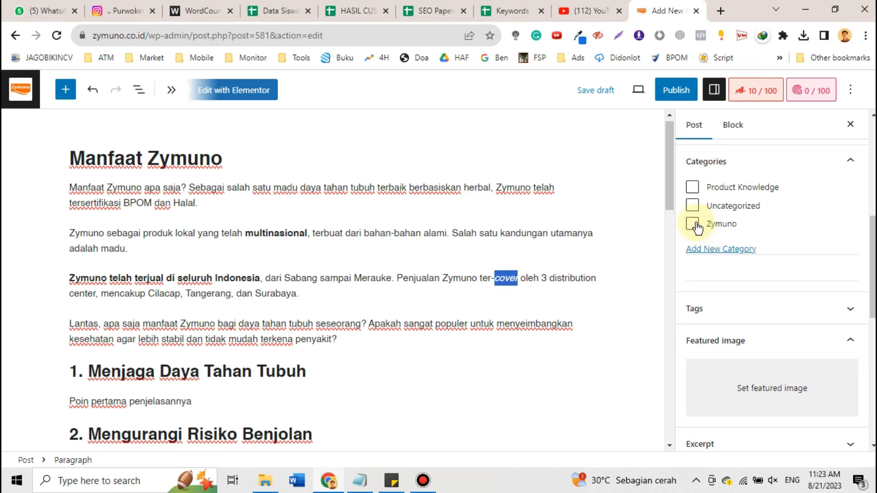
click(693, 187)
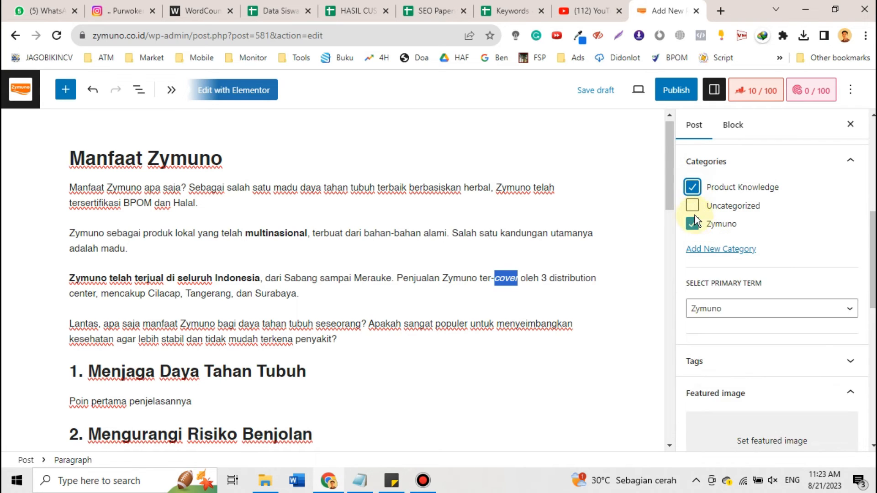
scroll(695, 223, down, 4)
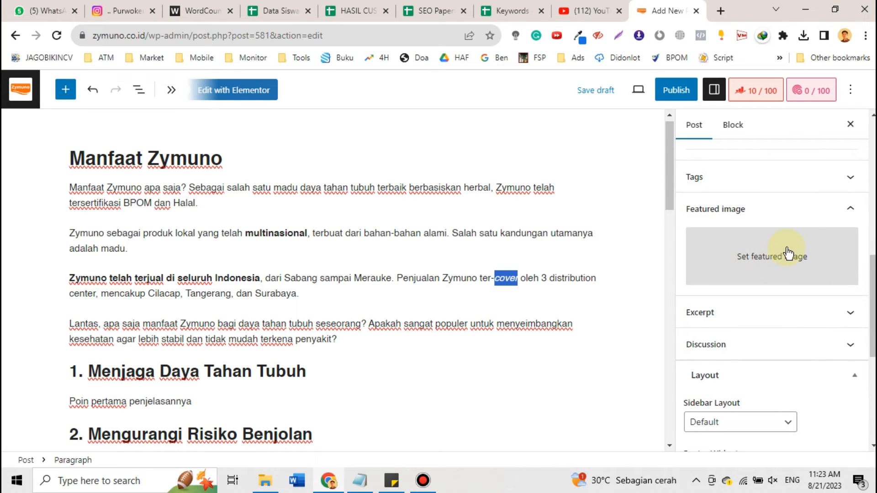
Insert an empty paragraph under the heading "1. Menjaga Daya Tahan Tubuh" and look at the block types, including Image, available for it.
scroll(405, 319, down, 1)
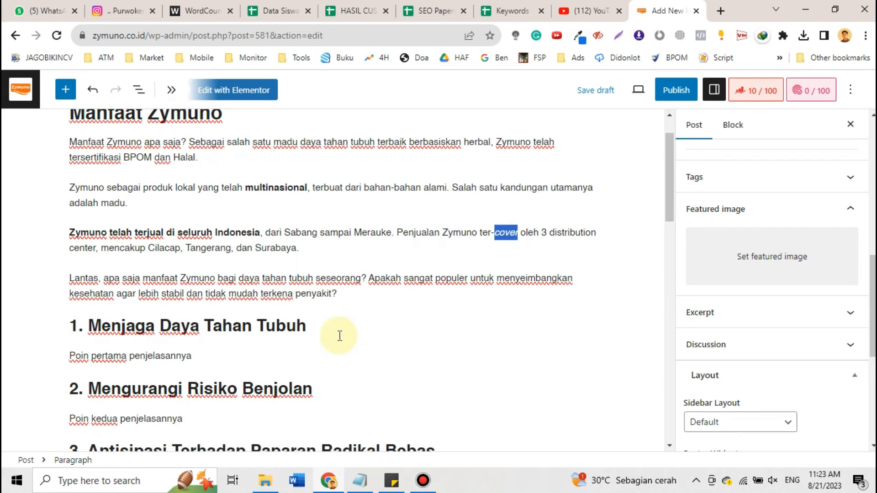
click(339, 336)
key(Return)
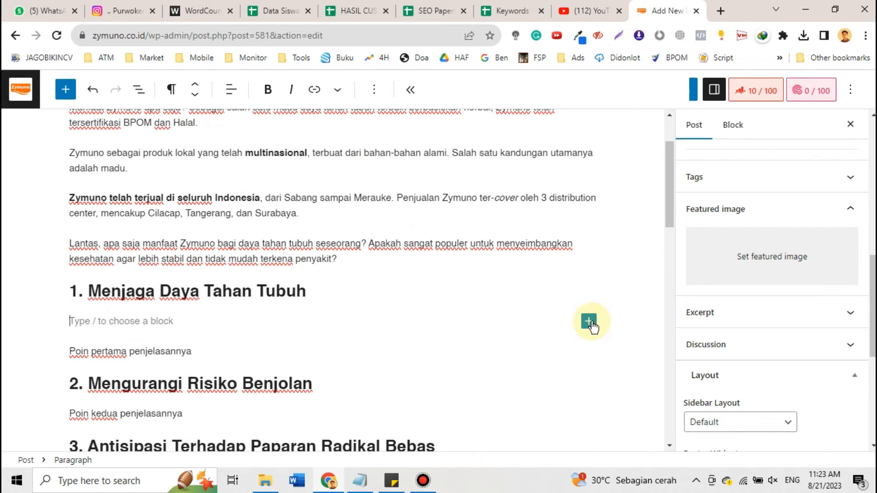
click(589, 322)
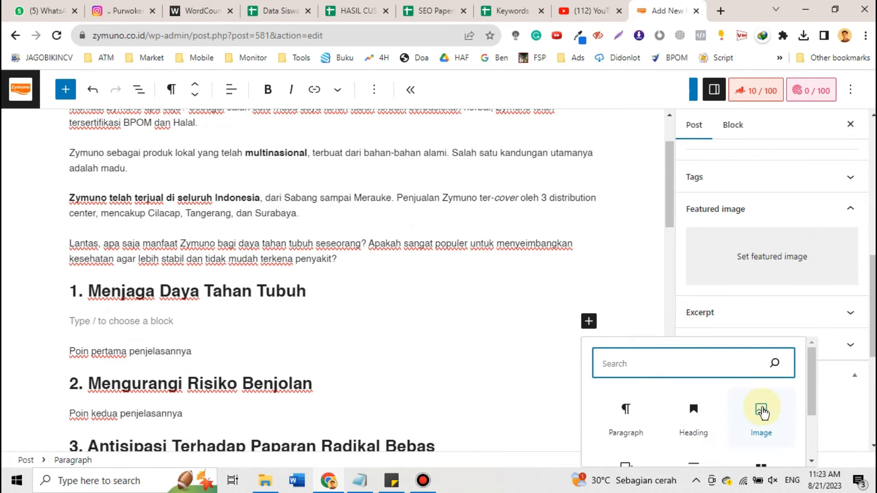
click(515, 315)
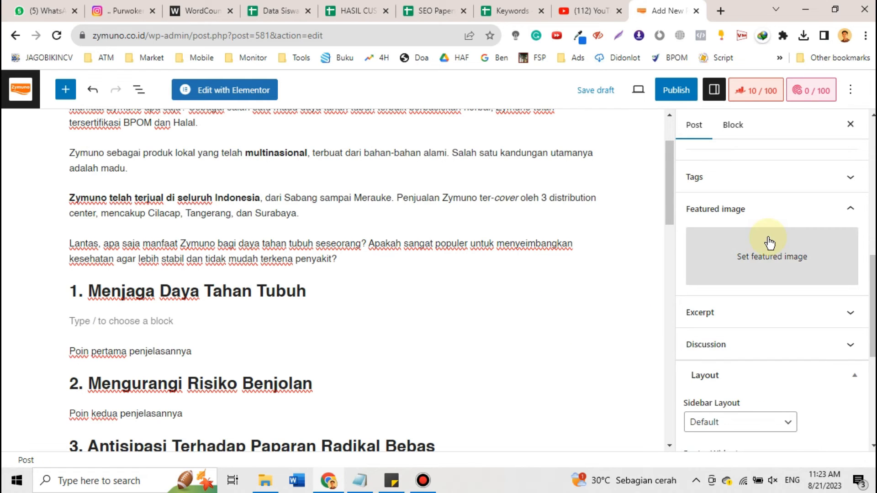
Review the post's Rank Math snippet preview, focus keyword field and Basic SEO checks.
scroll(768, 242, up, 5)
click(772, 92)
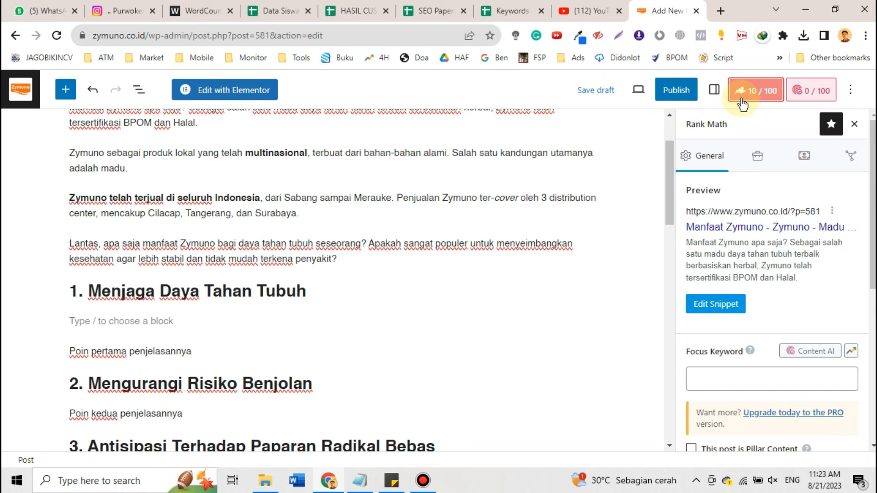
scroll(754, 256, down, 5)
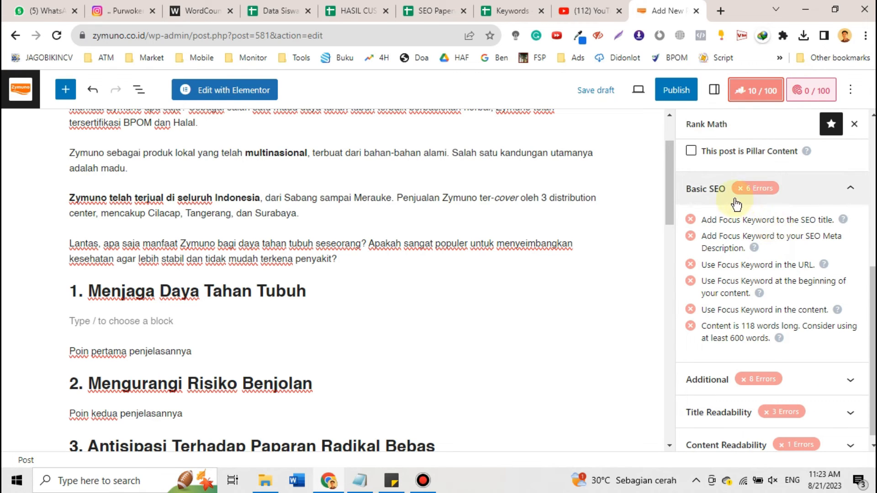
scroll(721, 194, down, 1)
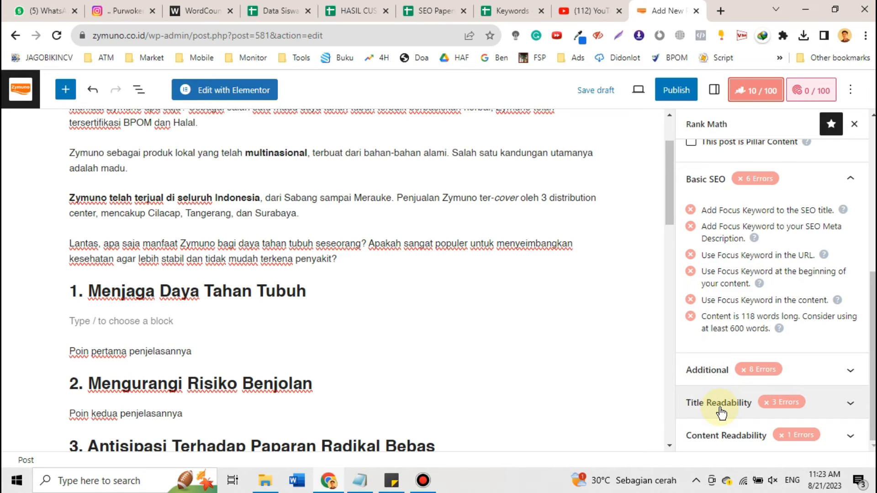
scroll(746, 241, up, 6)
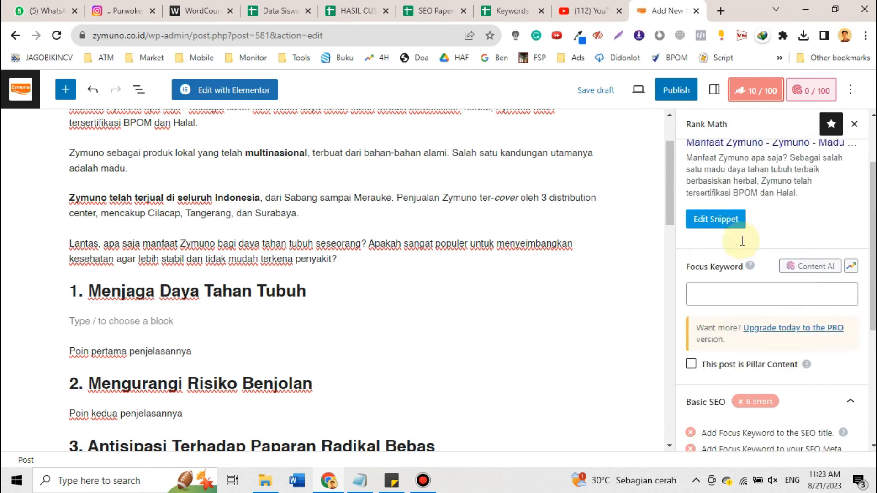
Save the post as a draft and check its layout in a new-tab preview, returning to the editor when done.
click(599, 95)
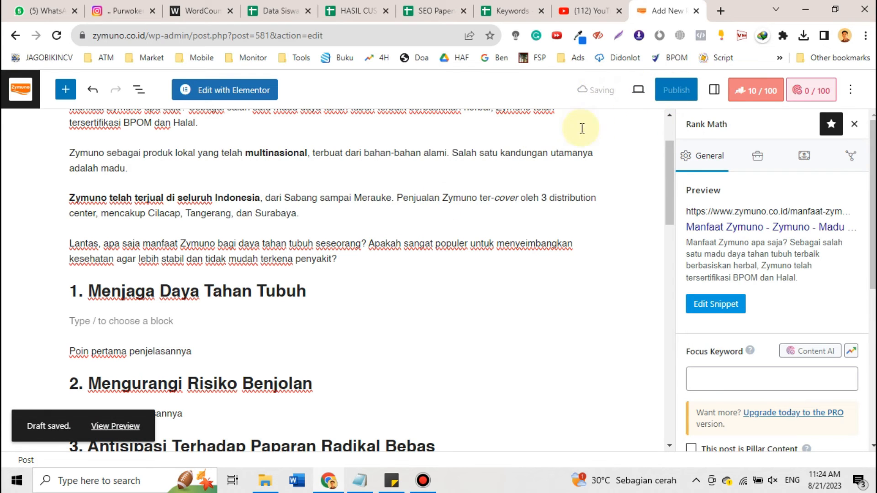
click(639, 91)
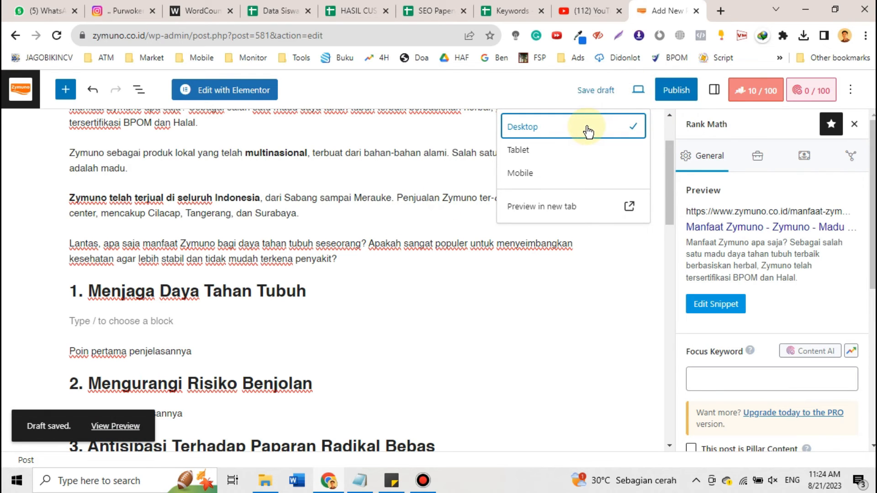
click(552, 215)
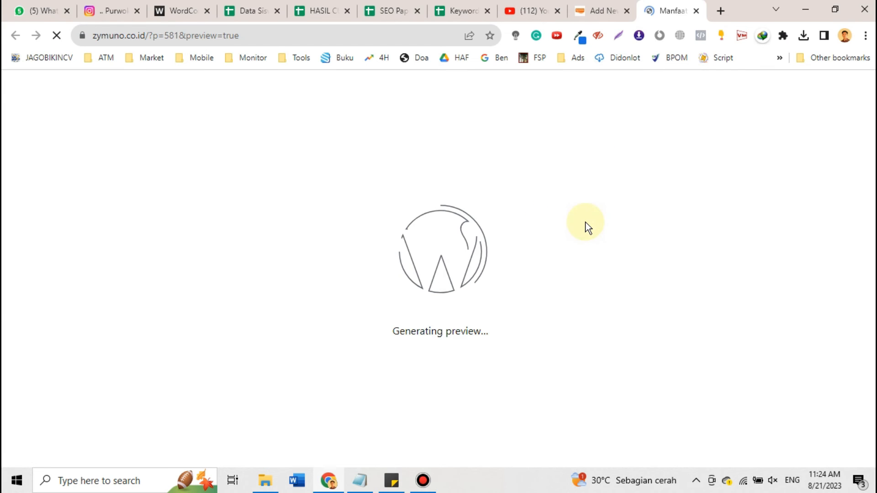
scroll(586, 225, down, 3)
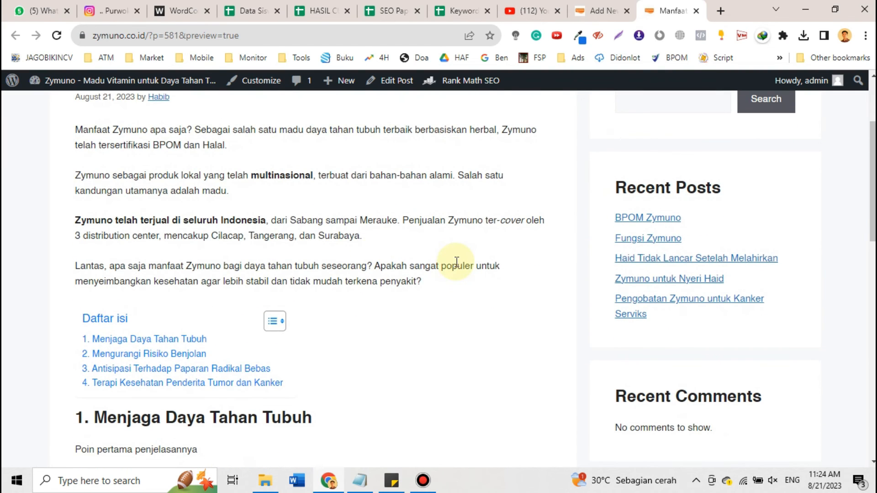
scroll(455, 265, down, 8)
click(601, 10)
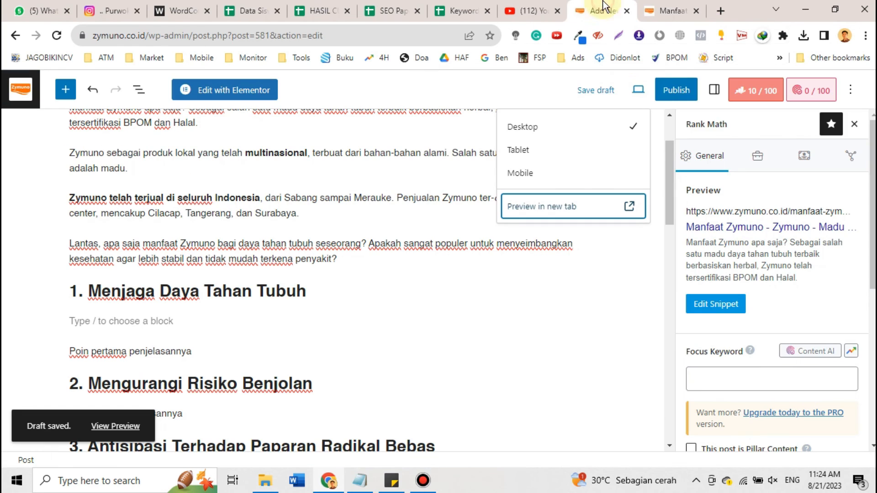
Review the post's summary, author, category and featured image settings.
click(715, 91)
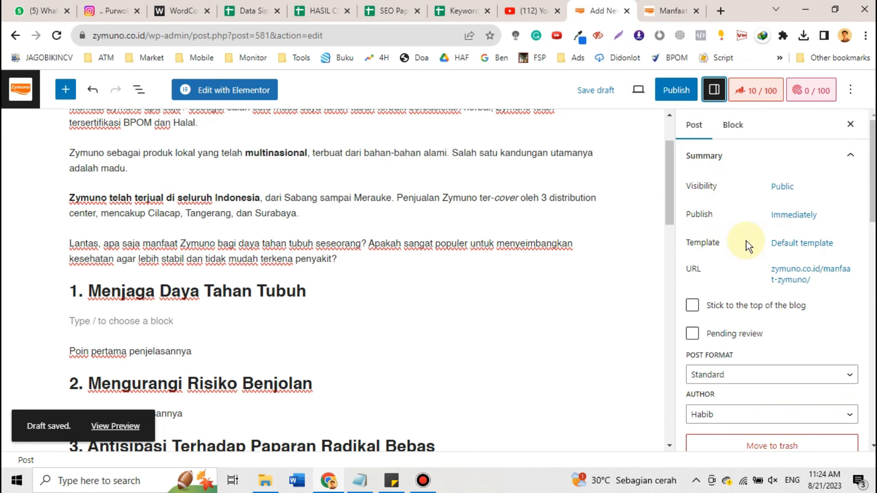
scroll(749, 240, down, 1)
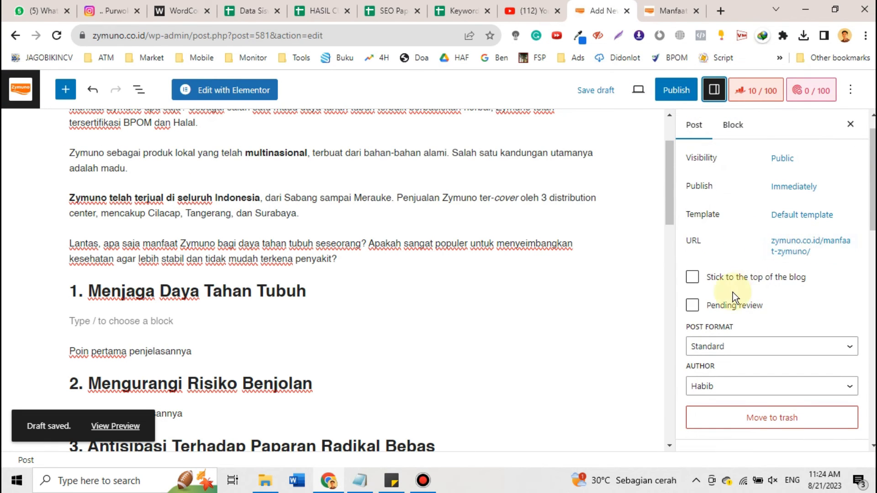
scroll(731, 288, down, 5)
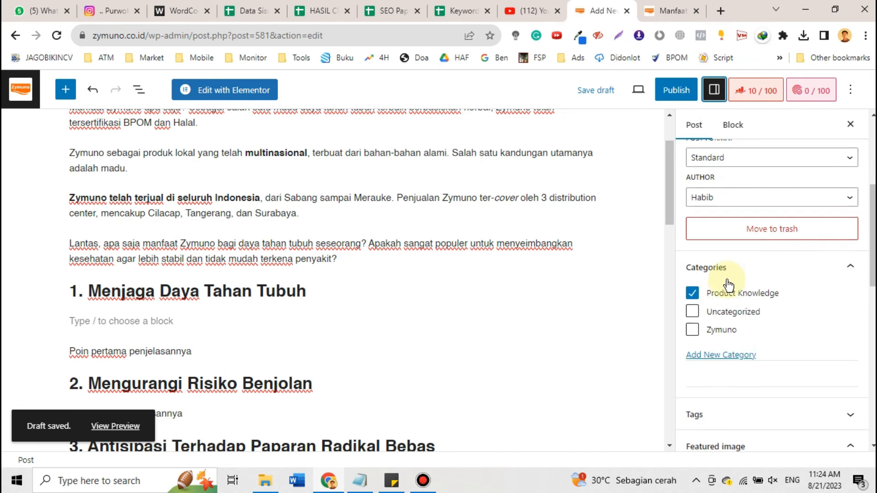
scroll(731, 293, down, 3)
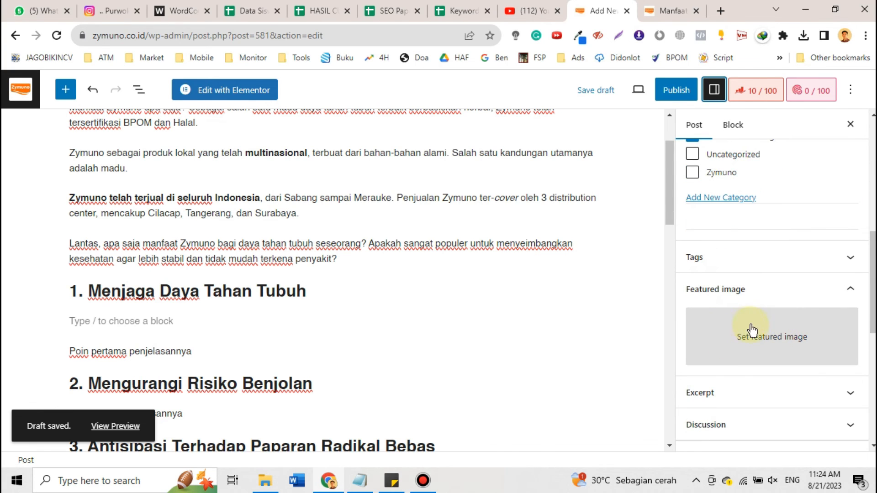
scroll(775, 235, up, 8)
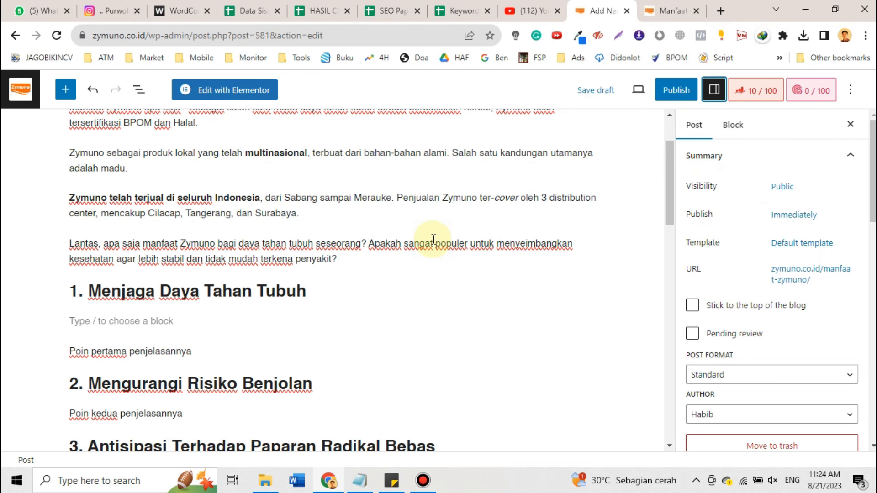
View the block choices offered for the empty paragraph under heading 1, including Image, without inserting one.
click(260, 325)
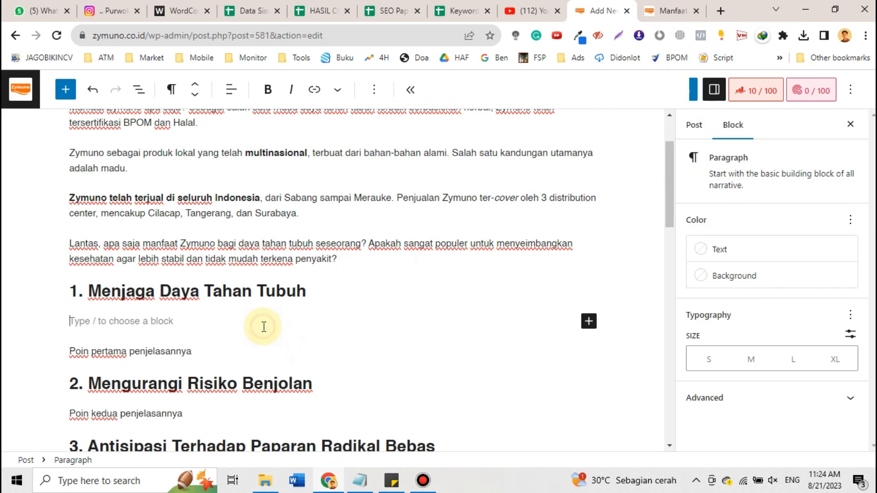
click(589, 321)
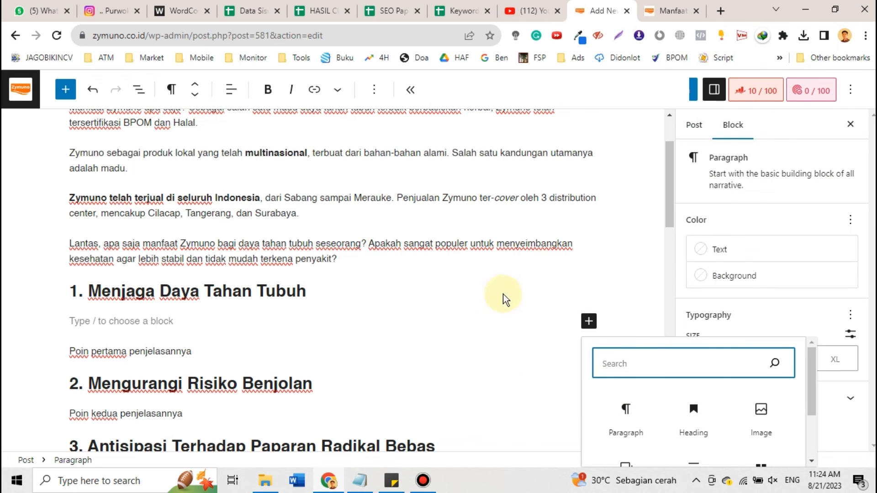
click(548, 251)
Save the updated post draft again.
scroll(548, 250, up, 2)
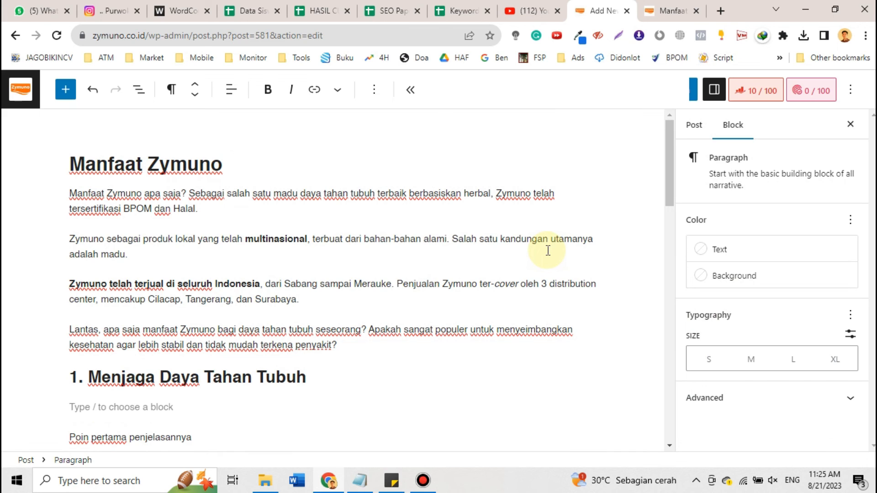
click(411, 89)
click(590, 103)
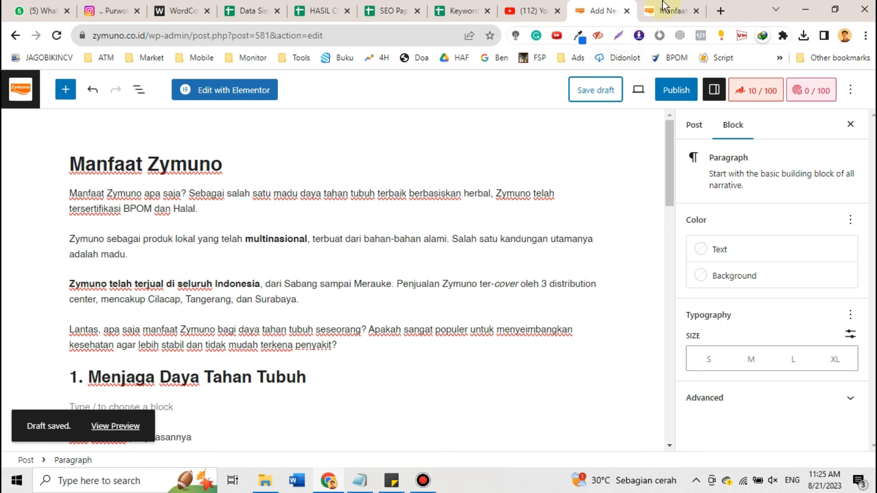
Close the post preview and the post editor, leaving a new blank browser tab open.
click(675, 6)
key(ctrl+w)
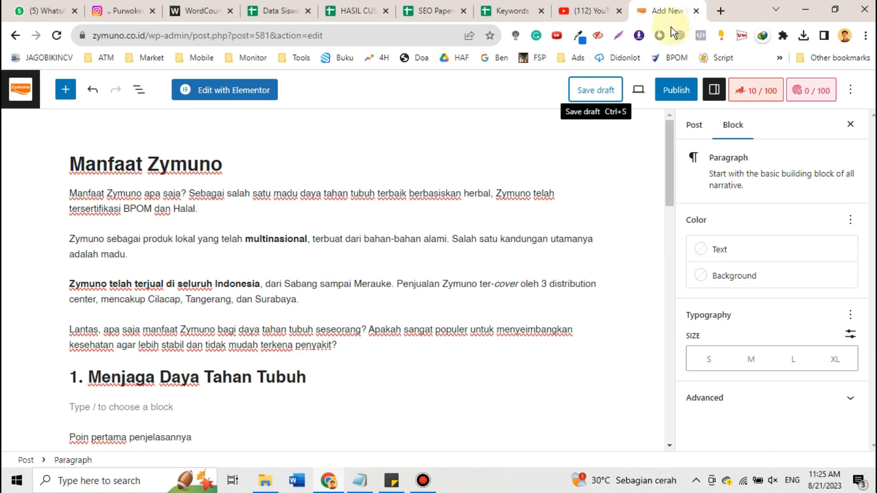
key(ctrl+w)
key(ctrl+t)
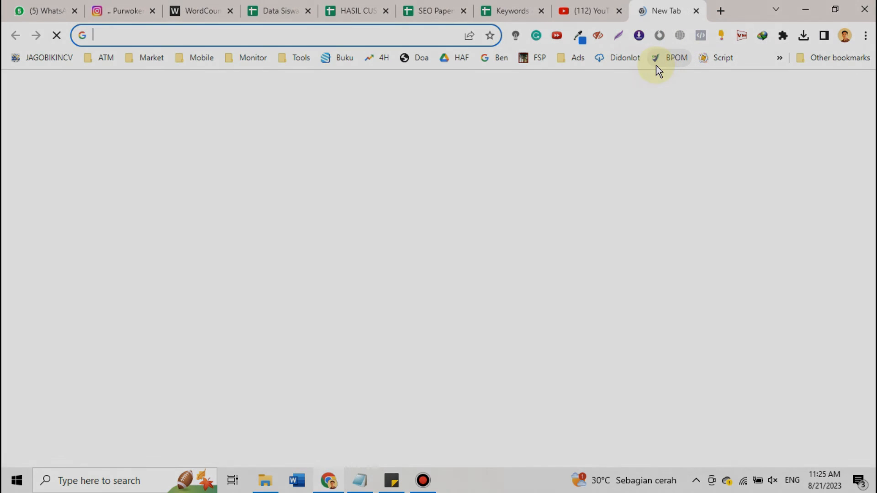